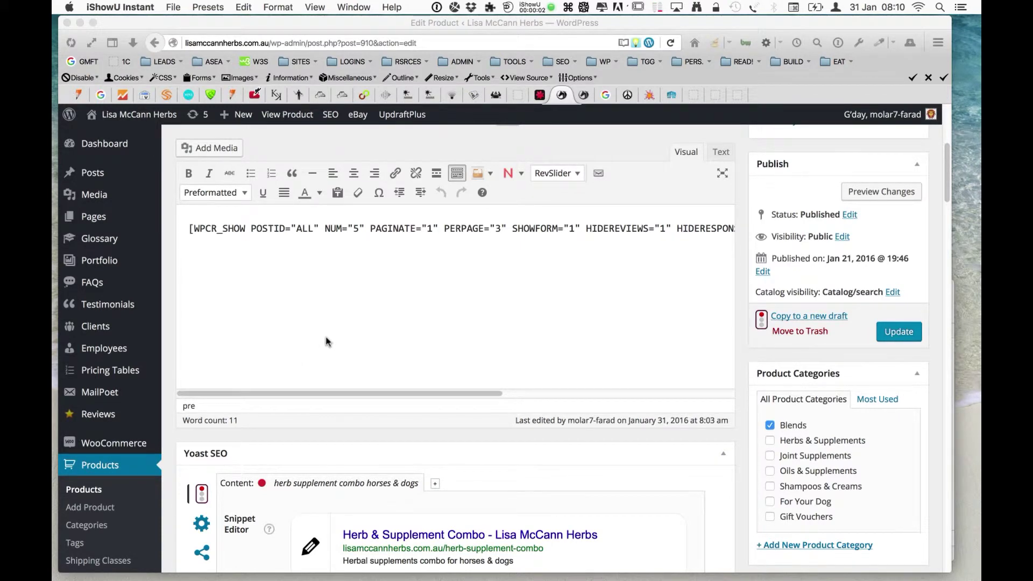
Append '-horses-dogs' to the permalink slug, making it herb-supplement-combo-horses-dogs, and confirm
scroll(324, 349, "up", 3)
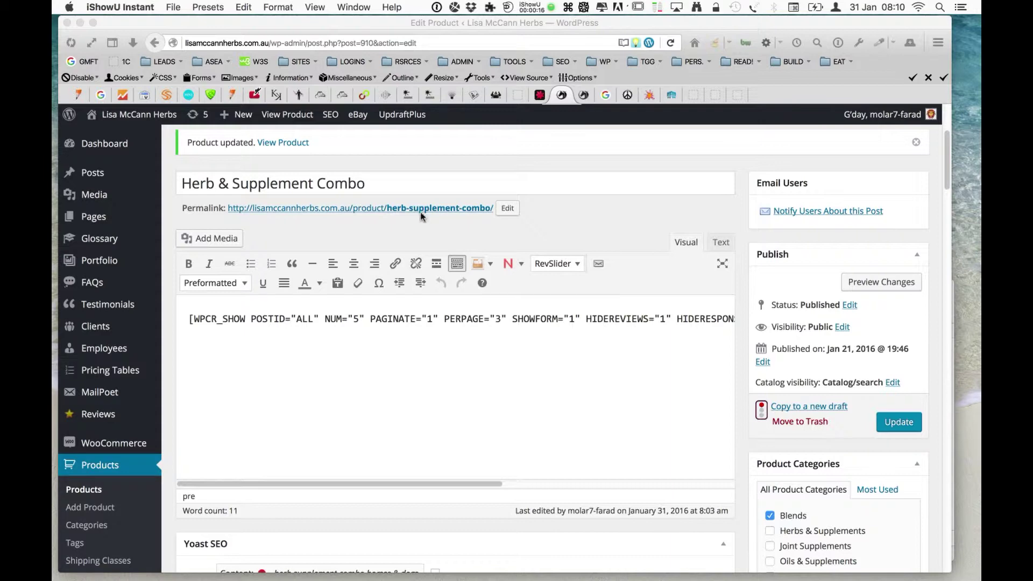
left_click(507, 211)
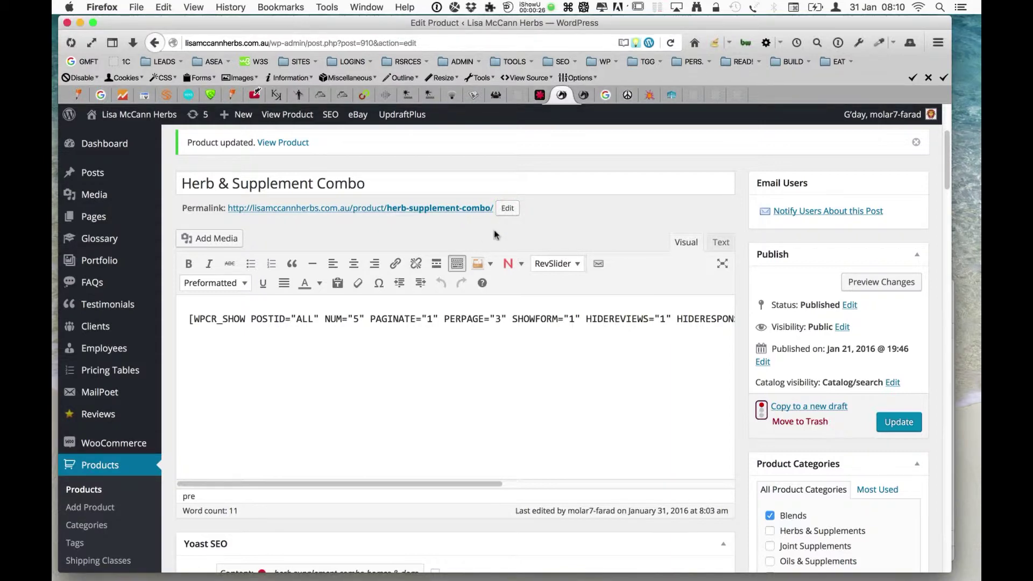
left_click(506, 208)
left_click(490, 209)
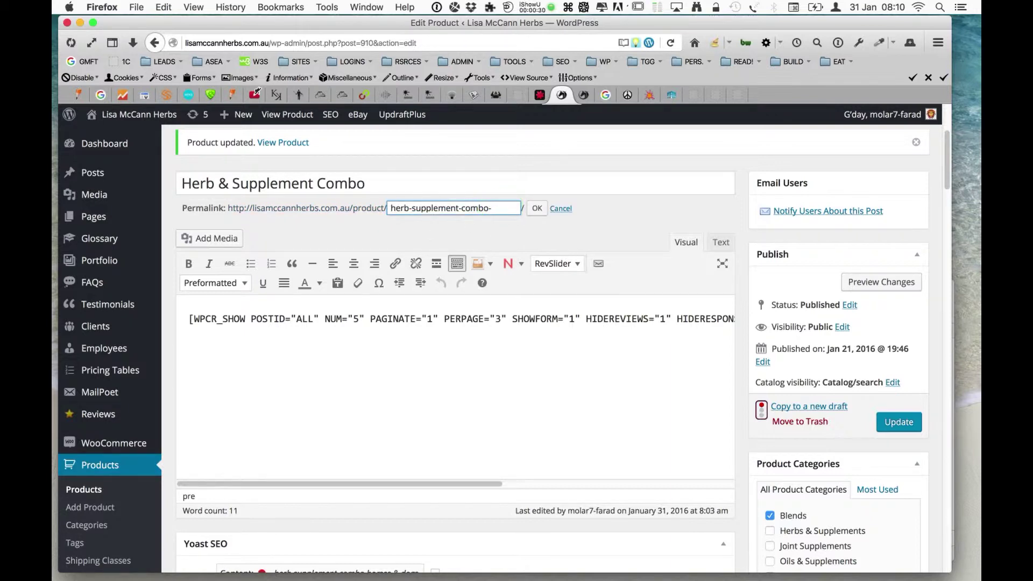
type("-horses-dogs")
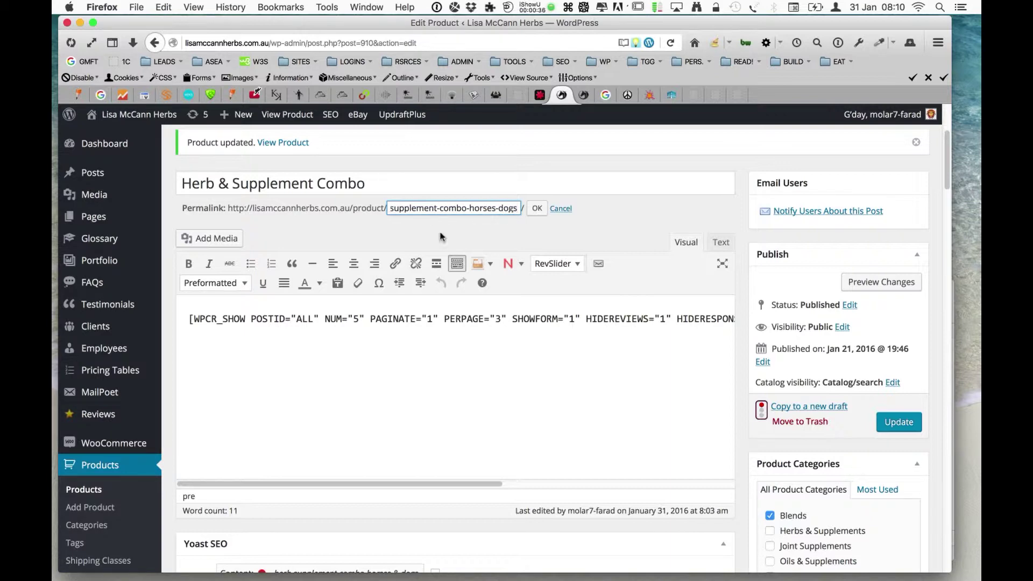
left_click(537, 209)
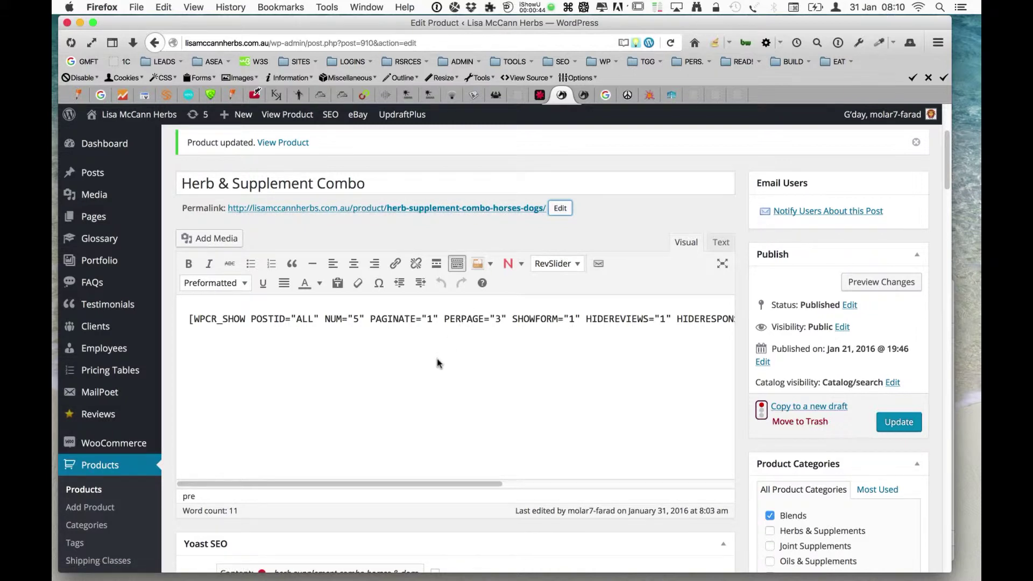
Delete the ampersand from the Yoast focus keyword, leaving 'herb supplement combo horses dogs'
scroll(437, 363, "down", 5)
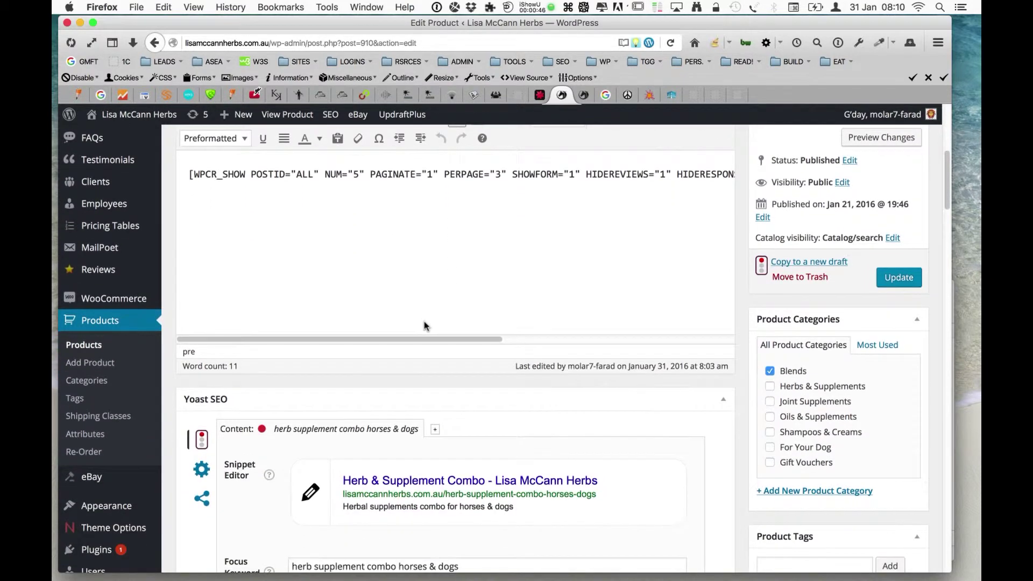
scroll(425, 326, "down", 5)
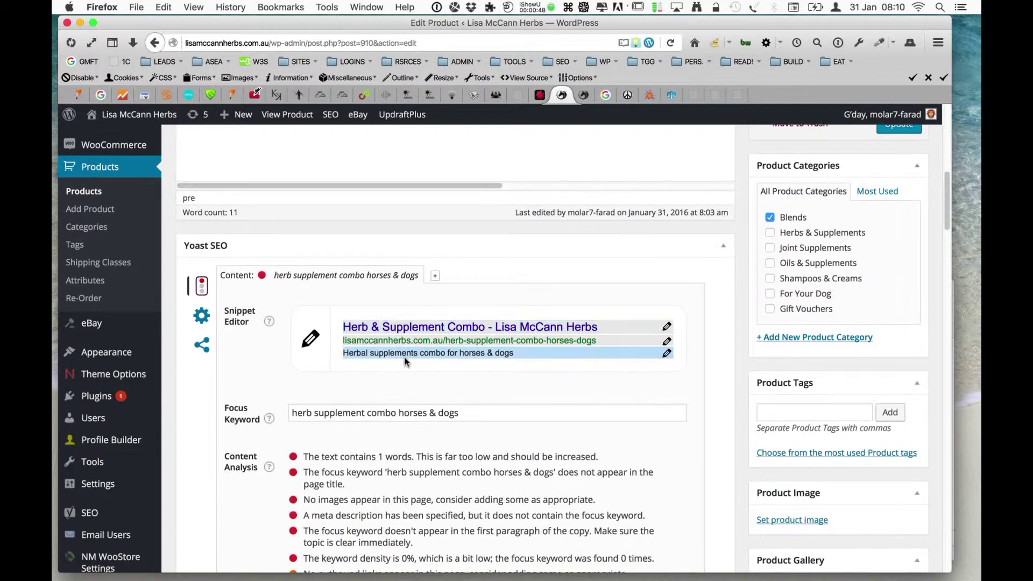
scroll(406, 361, "down", 1)
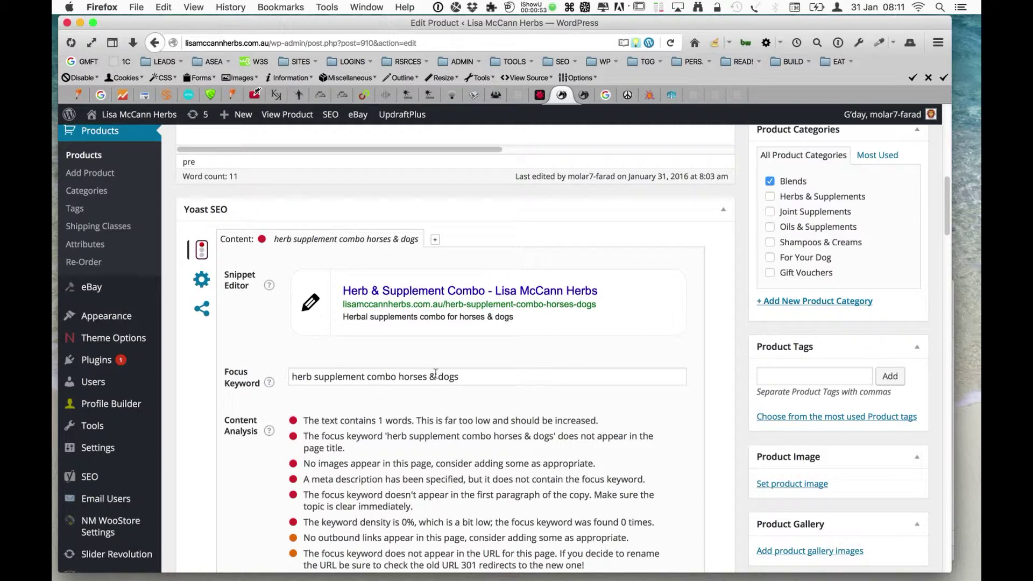
left_click_drag(457, 378, 277, 374)
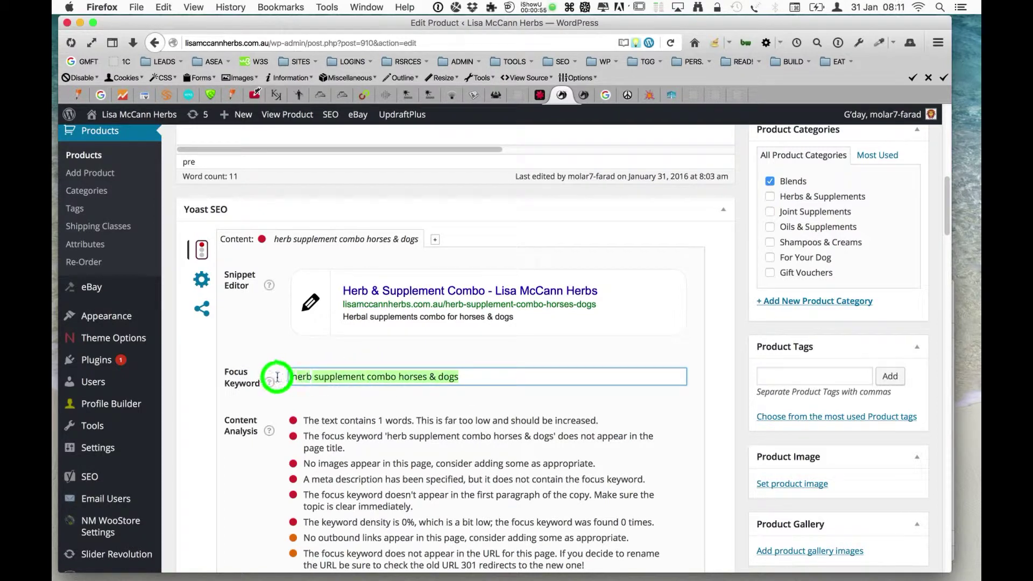
left_click(433, 376)
key("BackSpace")
key("BackSpace")
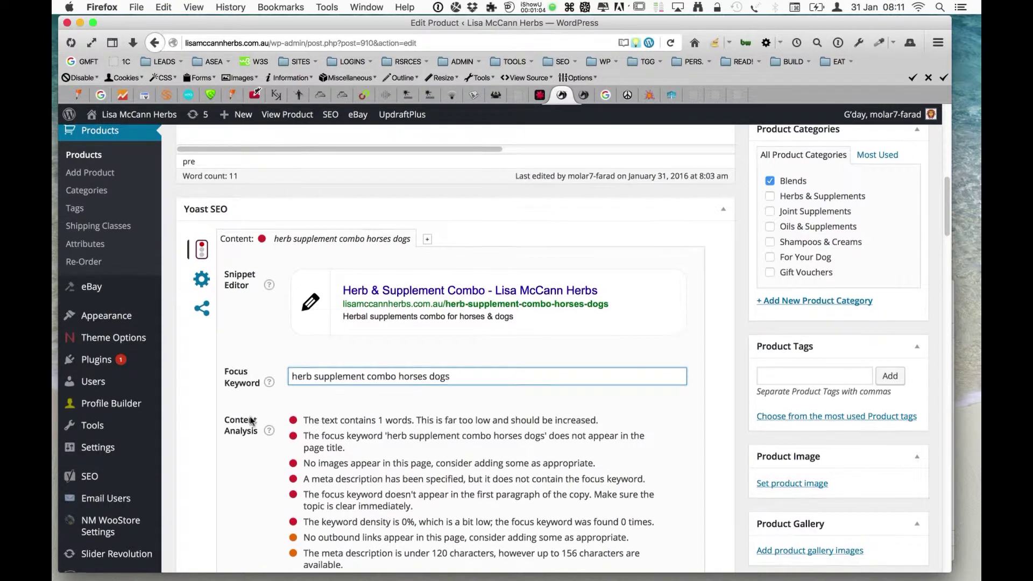
scroll(253, 421, "down", 2)
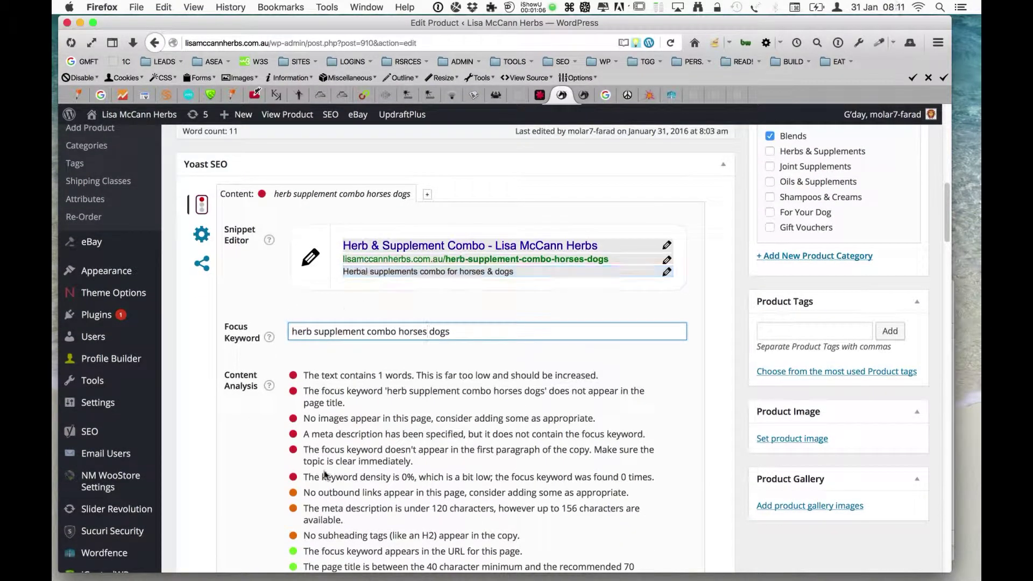
scroll(277, 434, "down", 2)
scroll(277, 430, "down", 12)
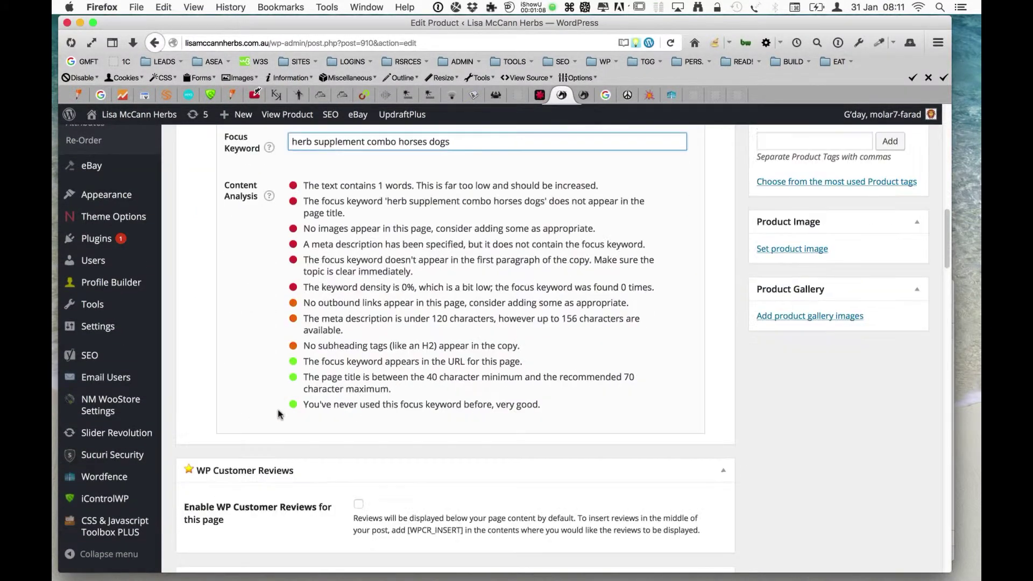
scroll(284, 412, "down", 13)
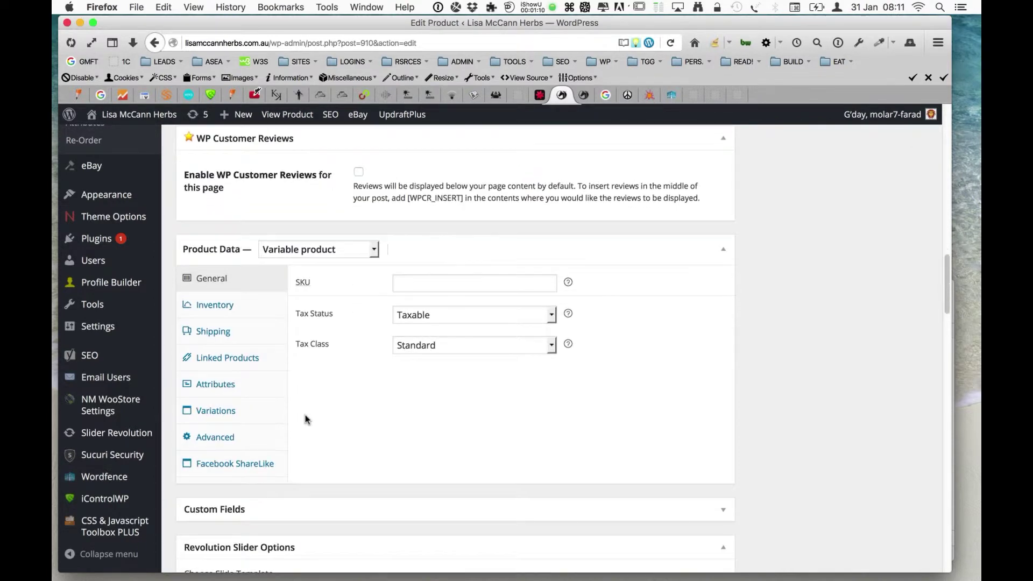
scroll(321, 417, "down", 4)
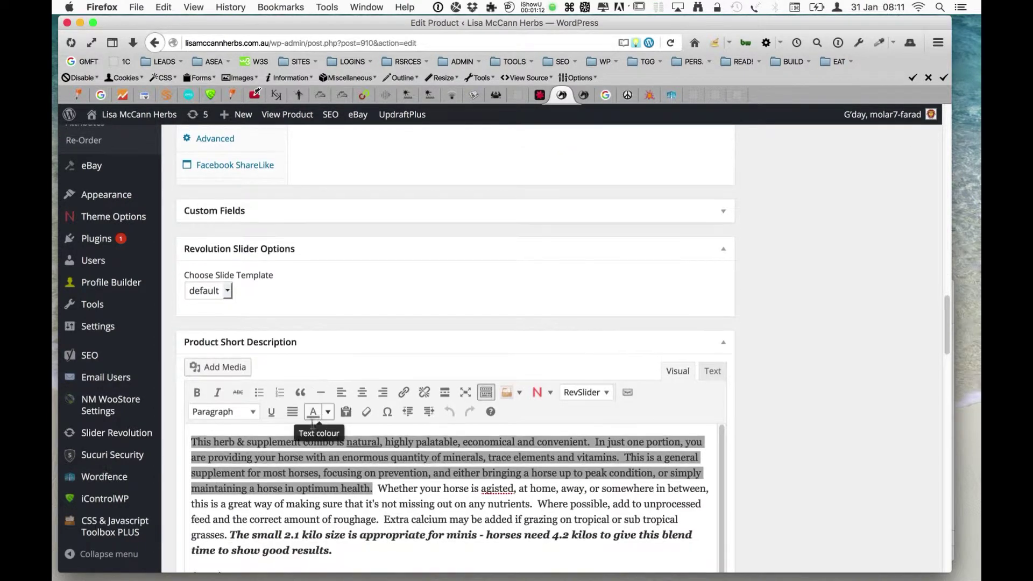
left_click(333, 445)
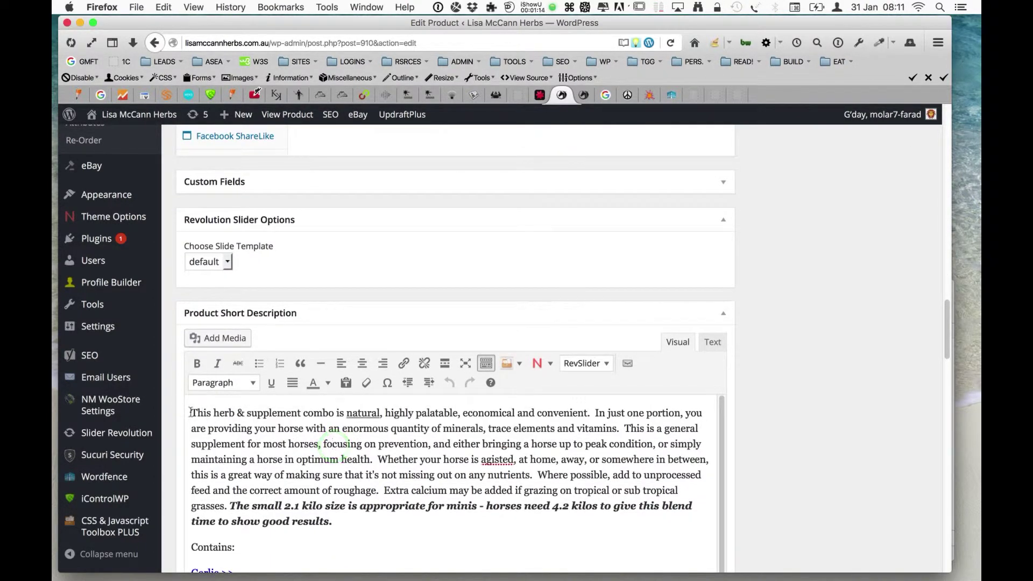
left_click_drag(191, 412, 371, 457)
key("super+c")
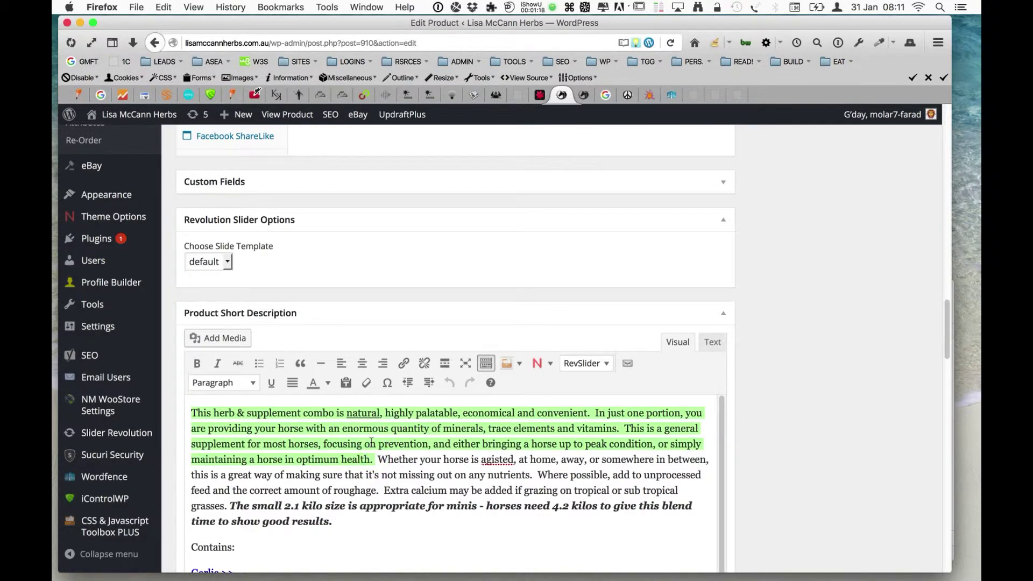
left_click(466, 363)
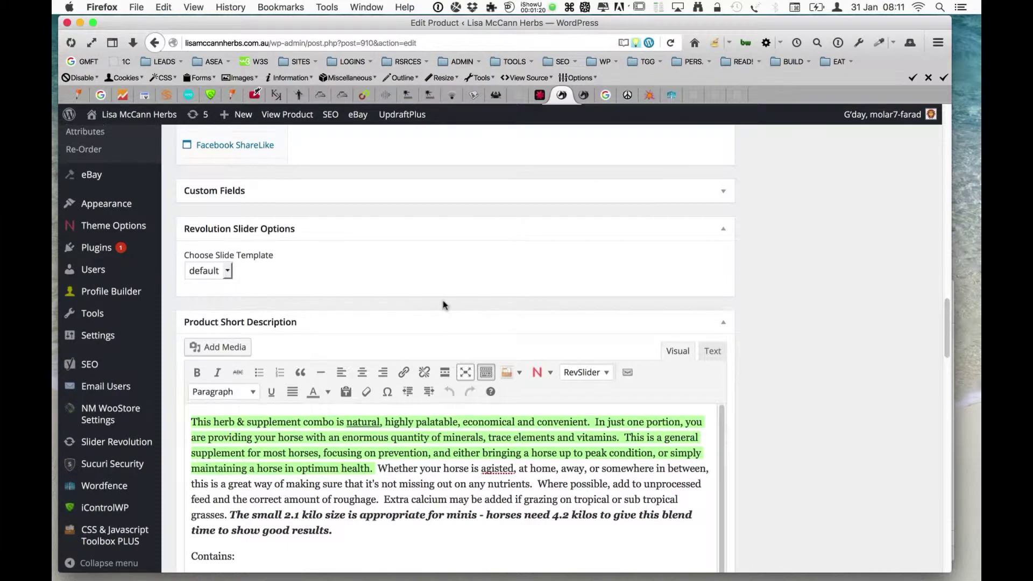
scroll(442, 305, "up", 10)
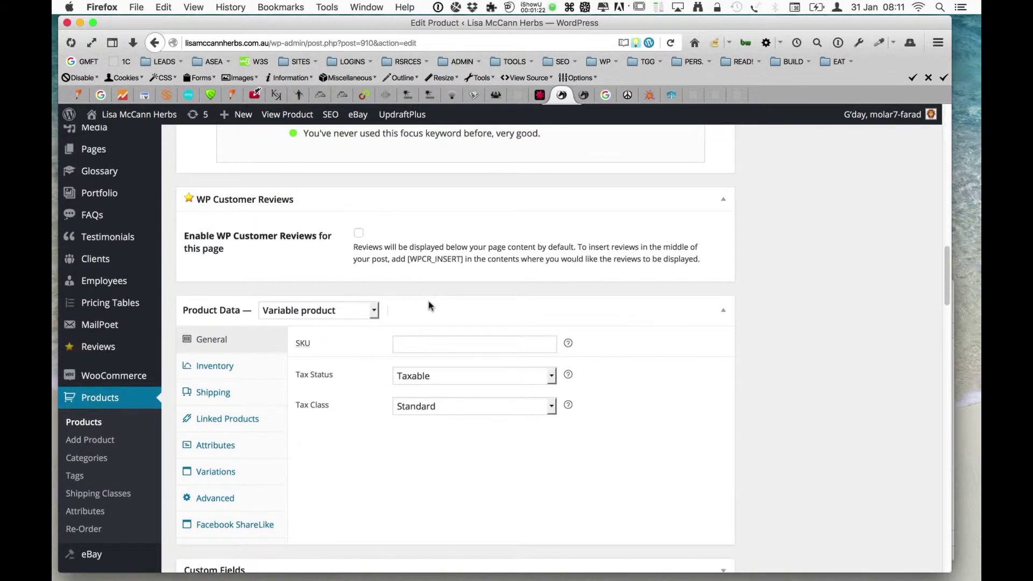
scroll(429, 305, "up", 6)
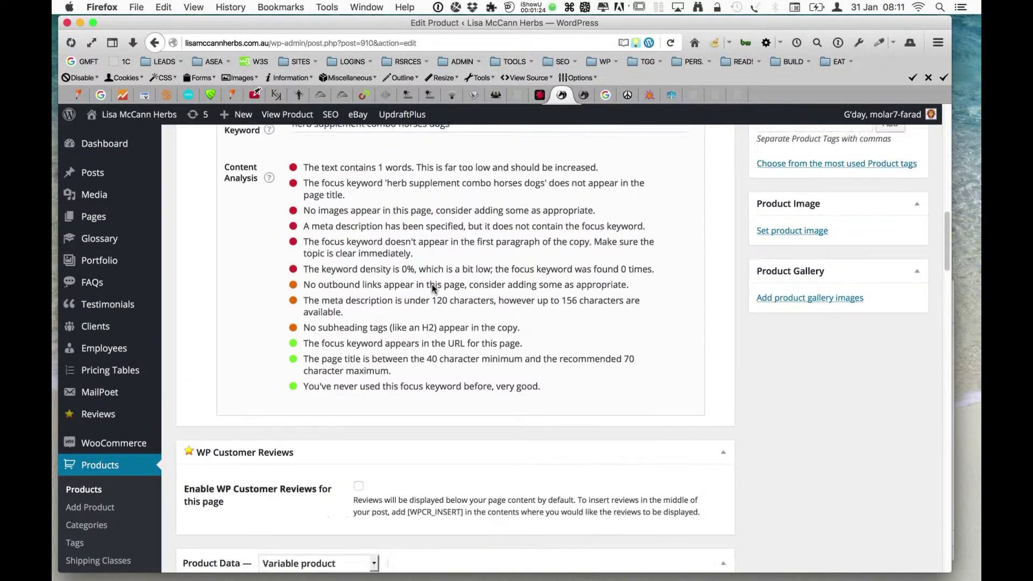
scroll(433, 289, "up", 5)
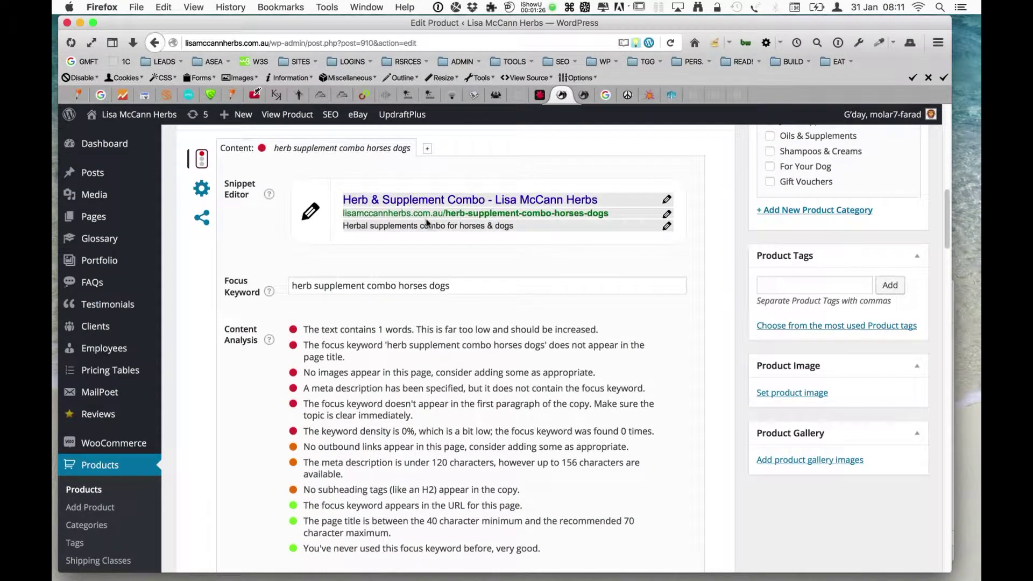
Paste the short description's opening sentences into the Yoast meta description after 'horses & dogs'
left_click(430, 225)
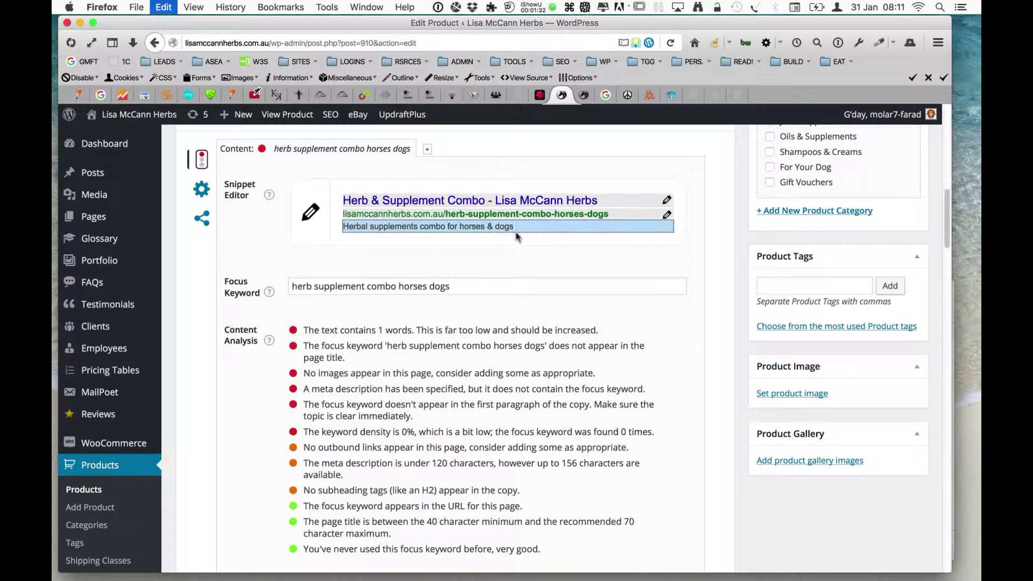
key("super+v")
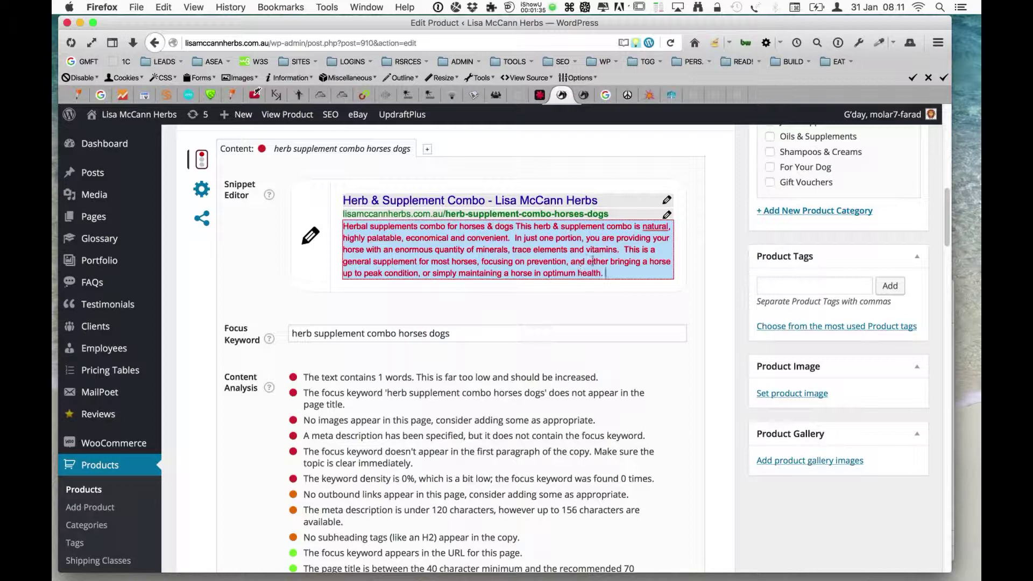
left_click(256, 273)
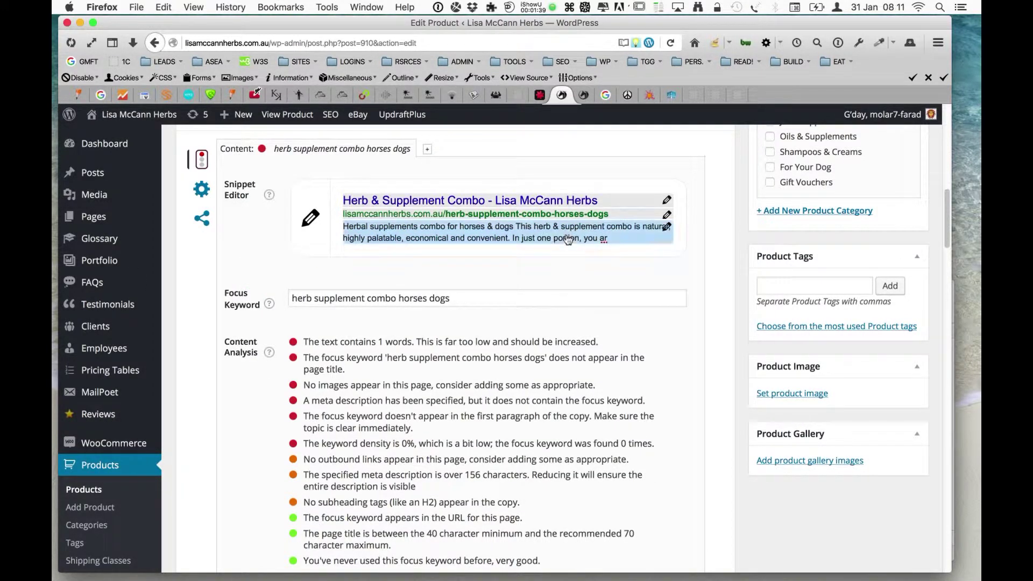
left_click(510, 237)
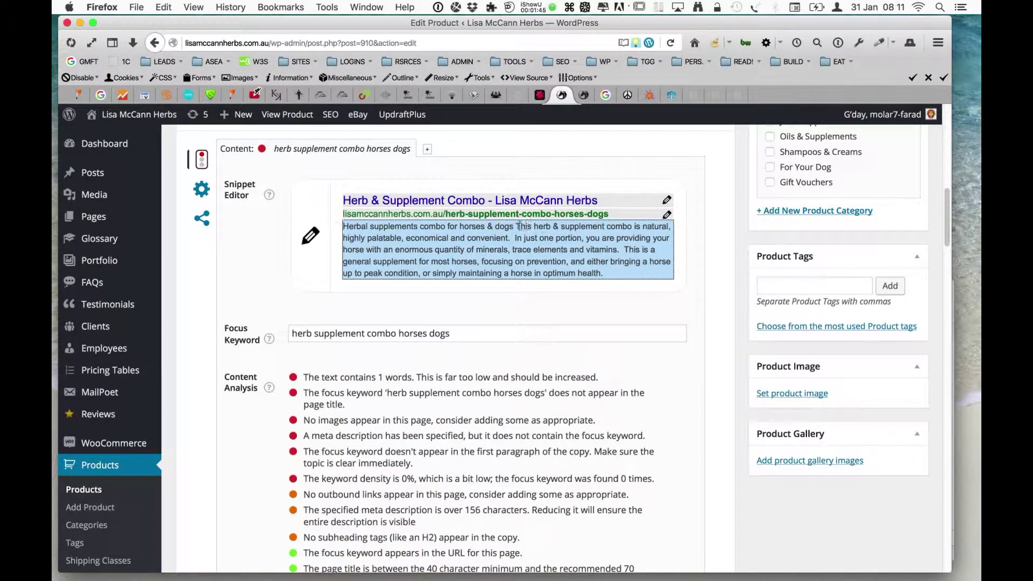
left_click(516, 227)
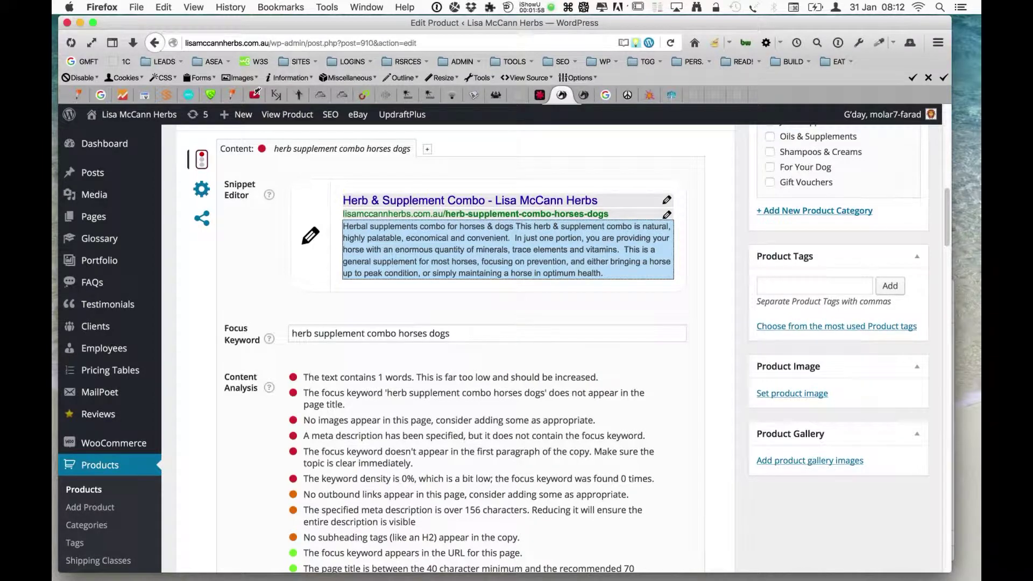
Trim the description's opening so it reads 'dogs. Natural, palatable, economical,', dropping 'This' and 'highly'
double_click(525, 225)
key("BackSpace")
key("Delete")
key("Delete")
key("Delete")
key("Delete")
key("Delete")
key("Delete")
key("Delete")
key("Delete")
key("Delete")
key("Delete")
key("Delete")
key("Delete")
key("Delete")
key("Delete")
key("Delete")
key("Delete")
key("Delete")
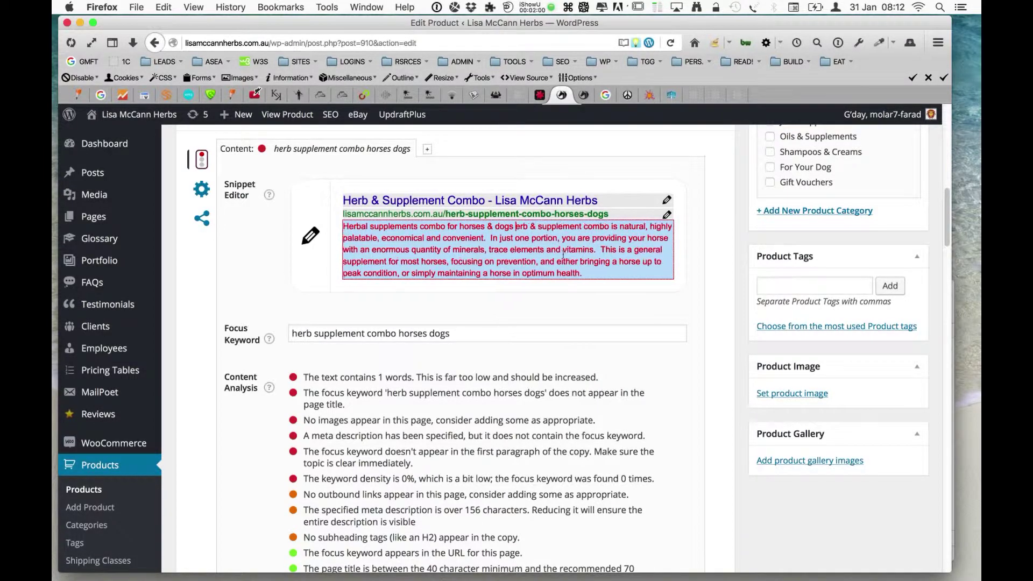
key("Delete")
key("Delete")
key("Delete")
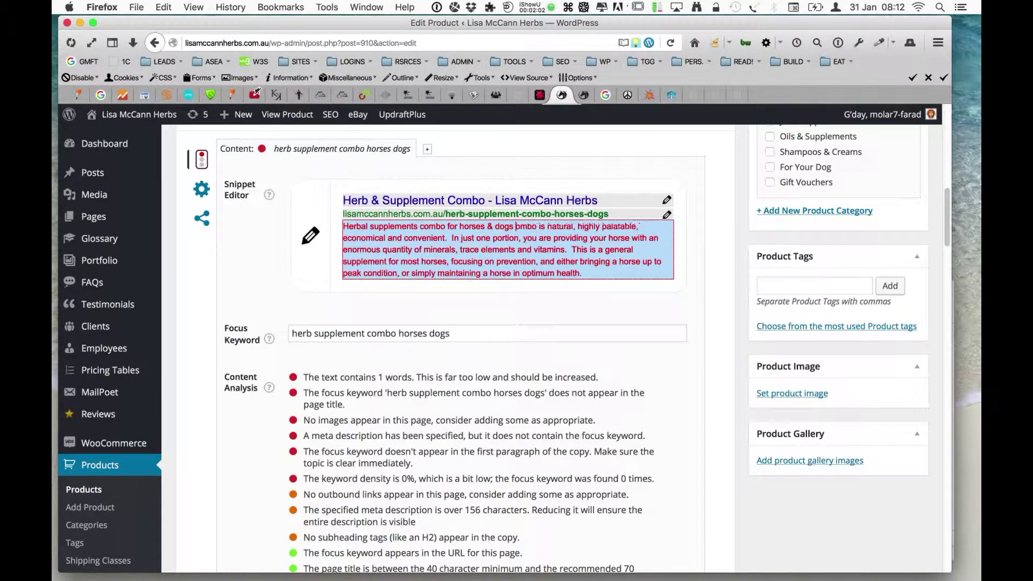
key("Delete")
key("Delete")
key("Delete")
key("Delete")
key("Delete")
key("Delete")
key("Delete")
key("Delete")
key("Delete")
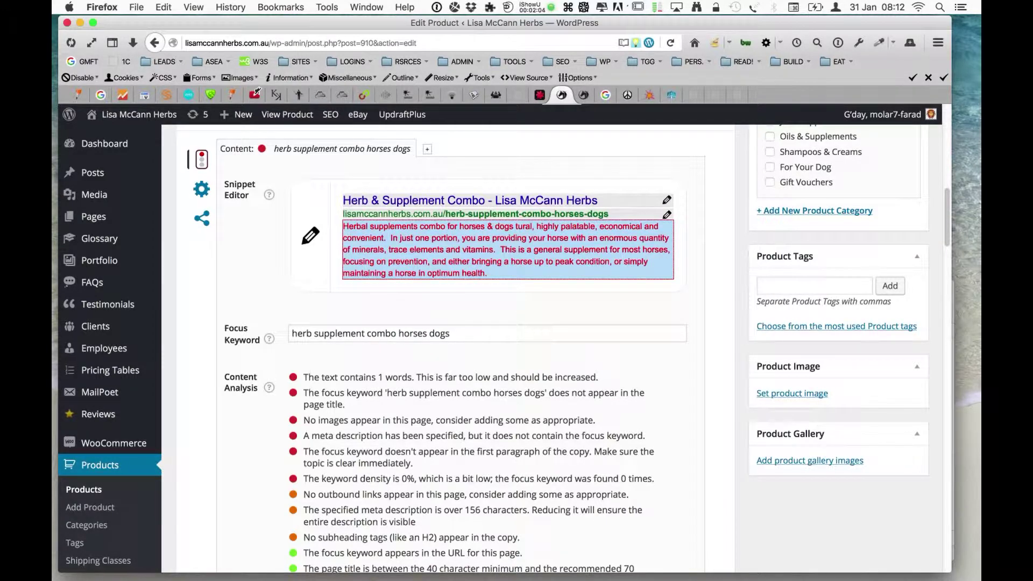
key("BackSpace")
type(".")
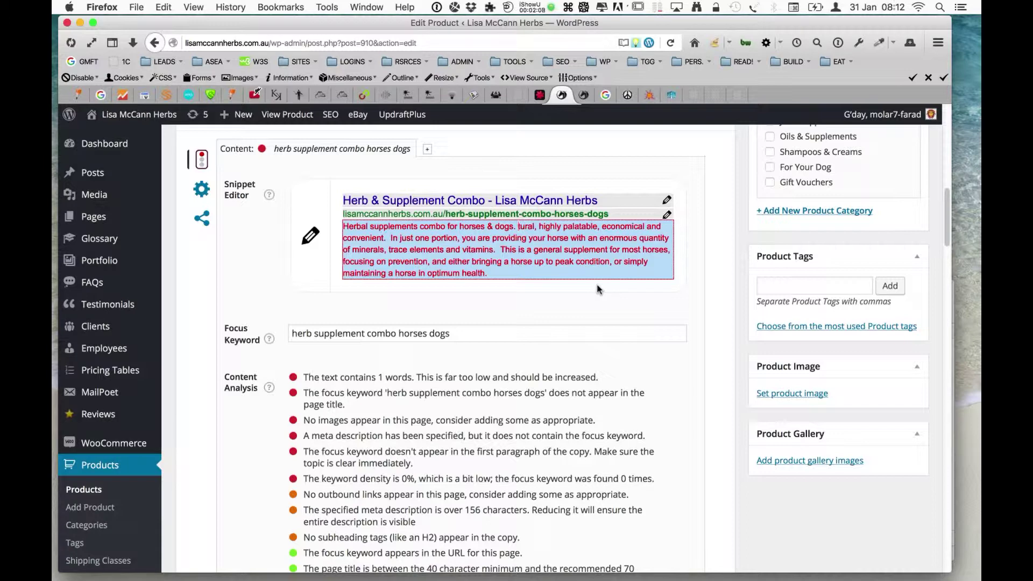
type(" Nat")
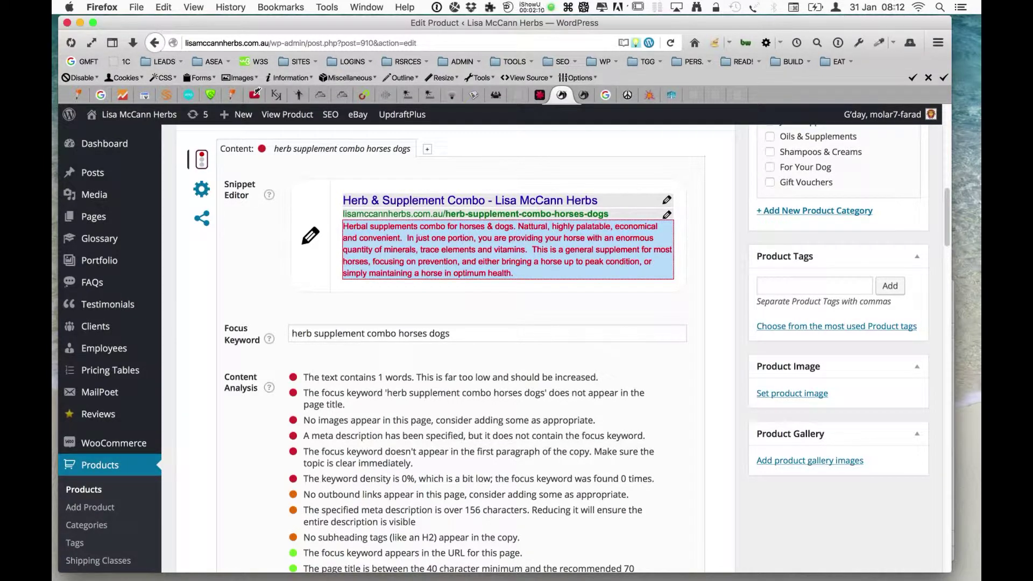
left_click(575, 226)
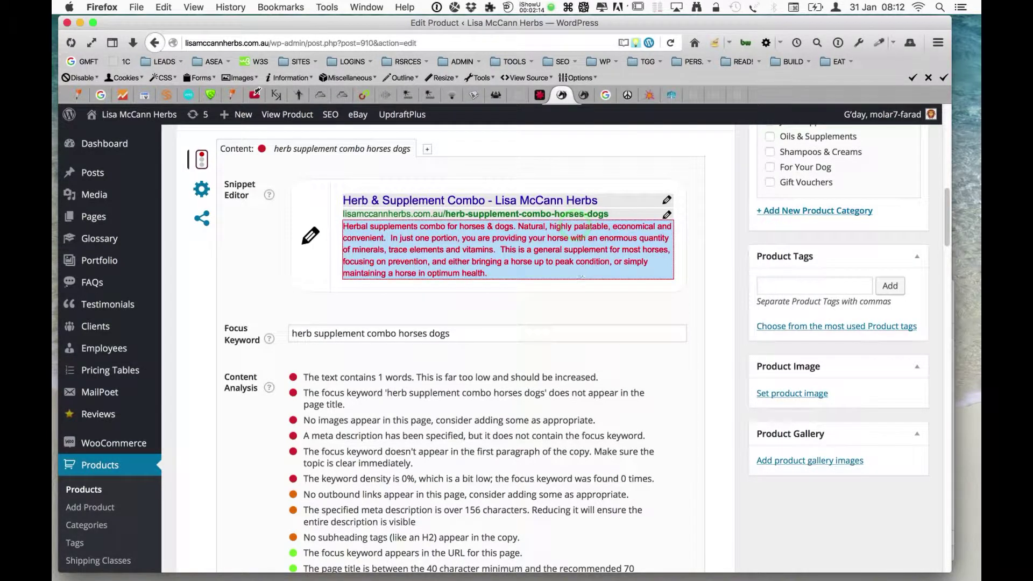
key("BackSpace")
key("BackSpace")
key("BackSpace")
key("BackSpace")
key("BackSpace")
key("BackSpace")
key("BackSpace")
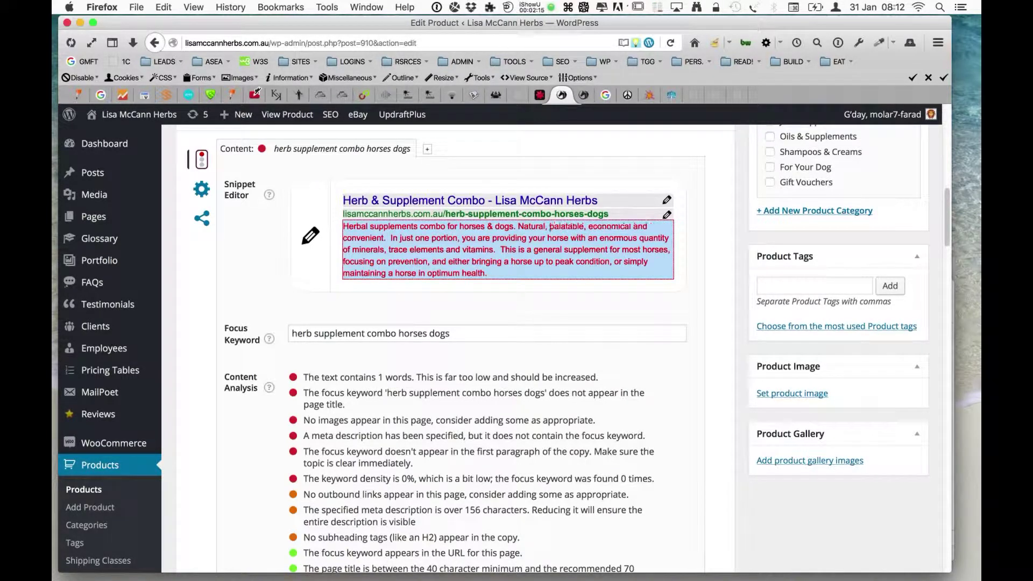
left_click(634, 227)
key("BackSpace")
type(",")
Cut the one-portion sentence, join 'convenient with minerals', and begin the next sentence with 'A general'
left_click_drag(390, 238, 667, 240)
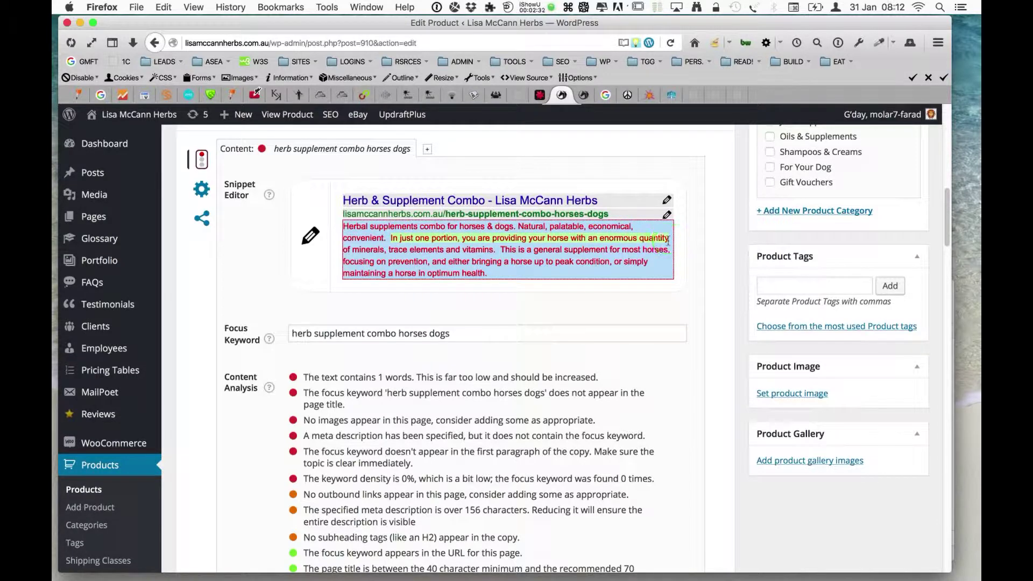
key("BackSpace")
key("Delete")
key("Delete")
key("Delete")
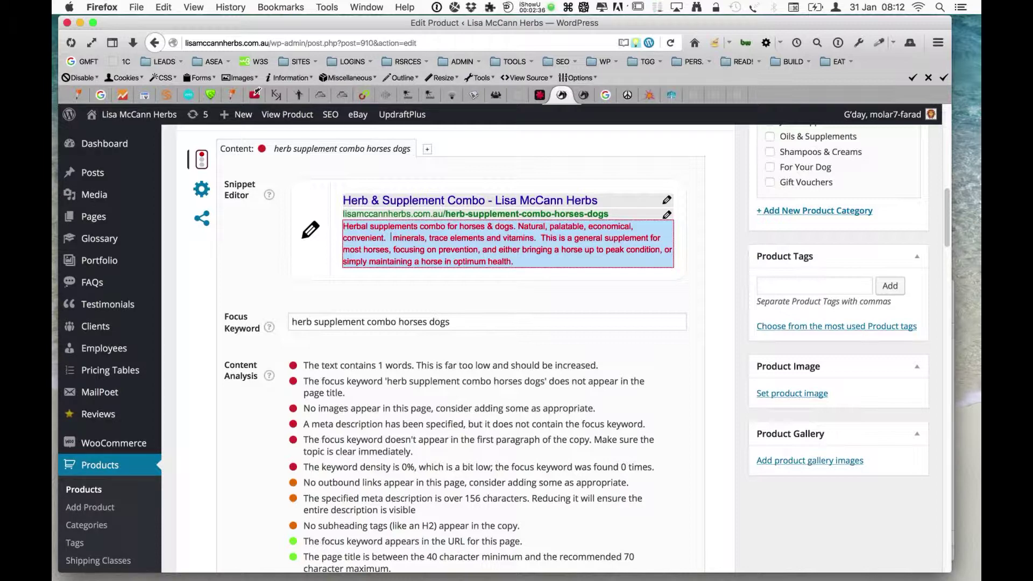
key("BackSpace")
key("BackSpace")
key("BackSpace")
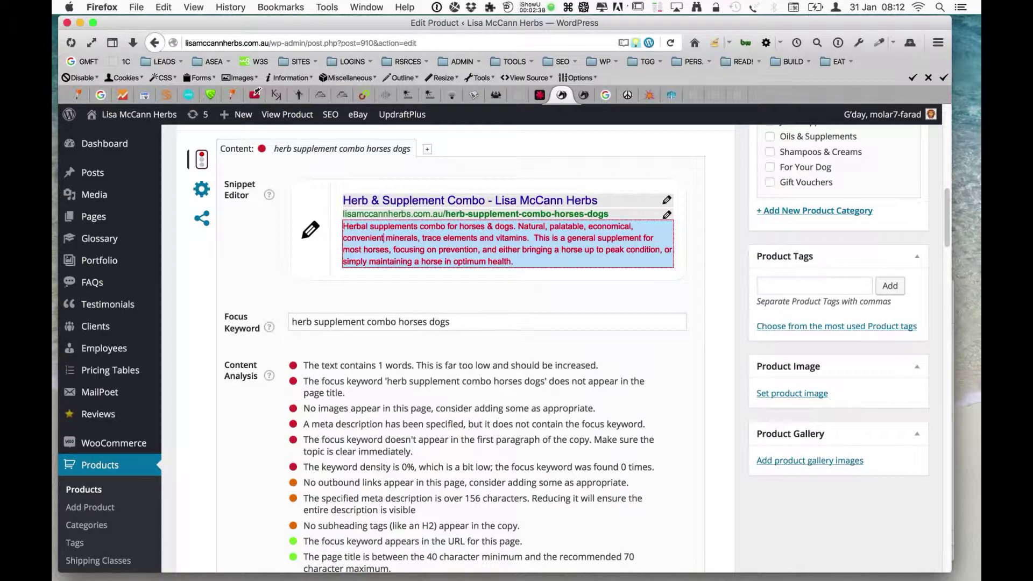
type("with")
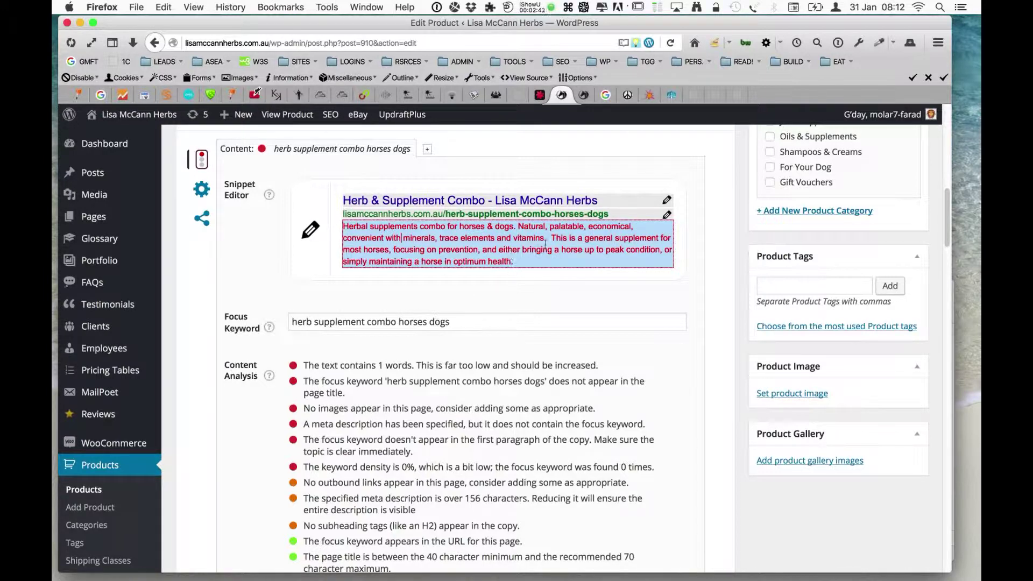
left_click_drag(554, 241, 577, 237)
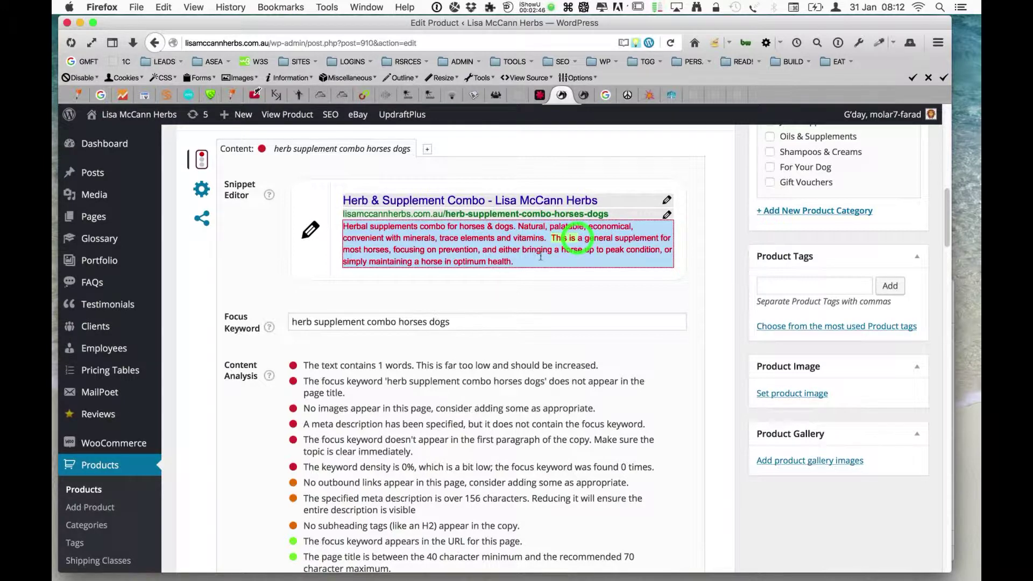
key("BackSpace")
key("Delete")
key("Delete")
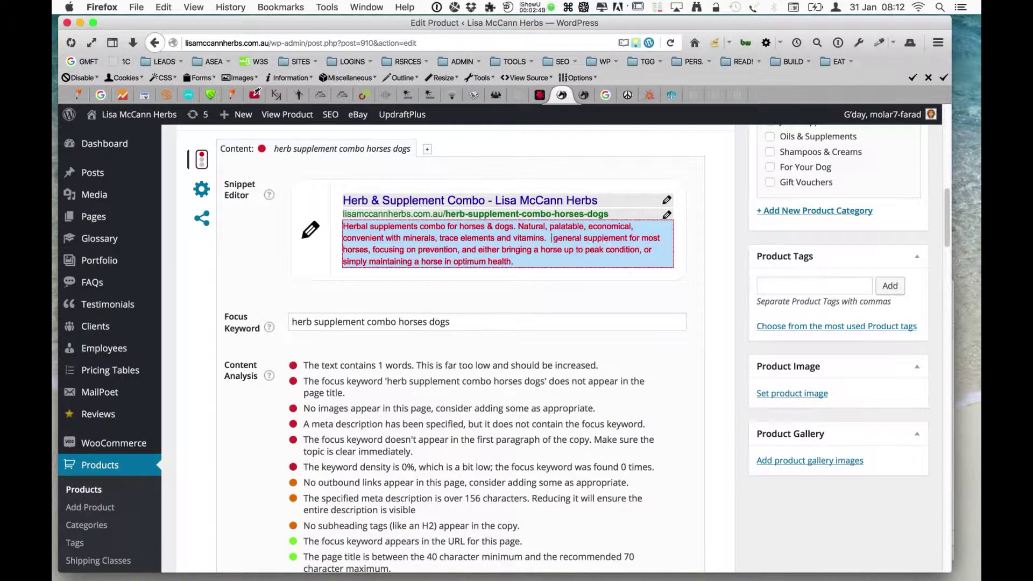
type("A")
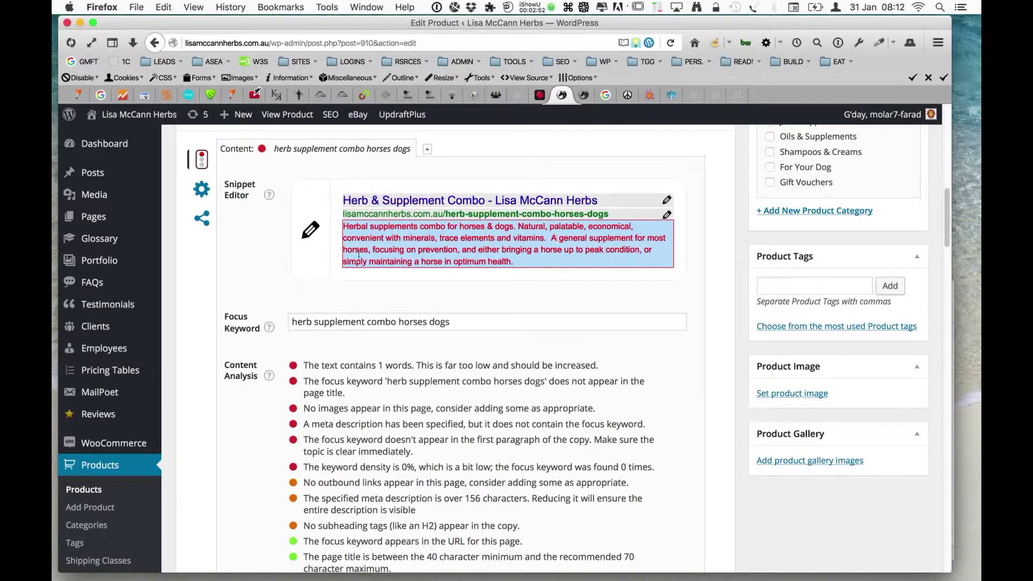
Remove the prevention phrase so the description ends 'to maintain a horse in optimum health.'
left_click(371, 250)
left_click_drag(372, 250, 366, 261)
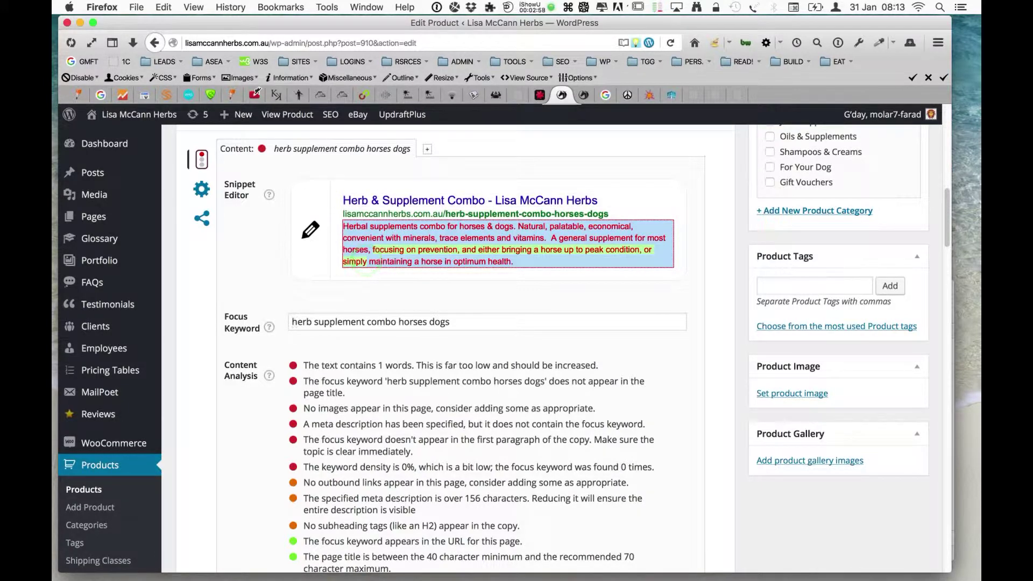
key("BackSpace")
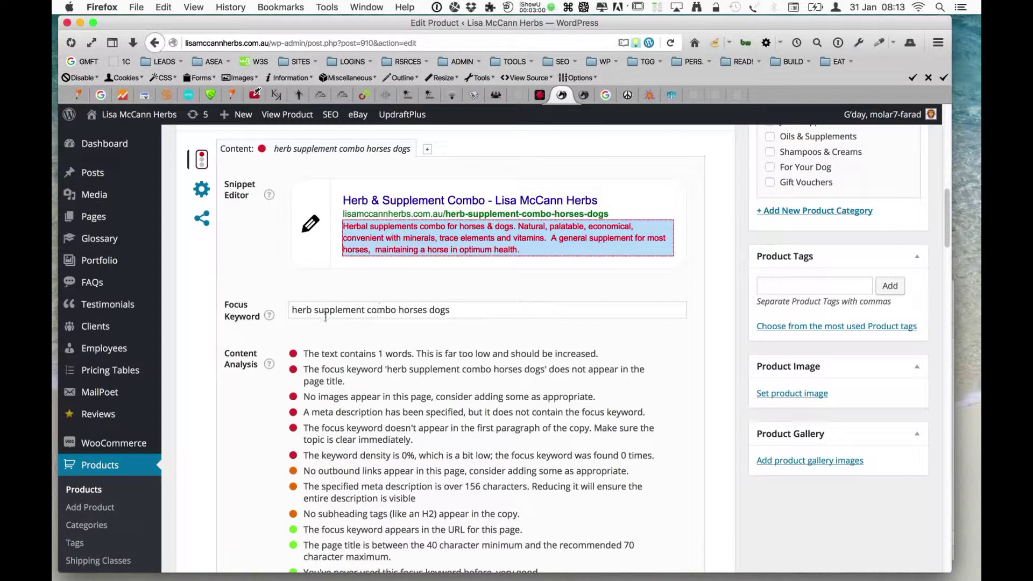
key("BackSpace")
key("BackSpace")
type("to")
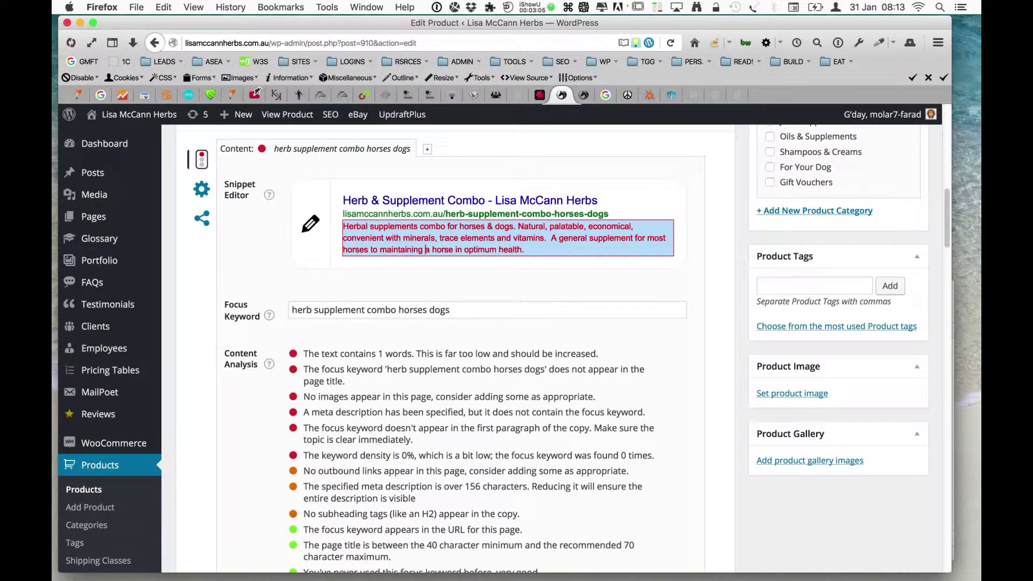
key("alt+Right")
key("BackSpace")
key("BackSpace")
key("BackSpace")
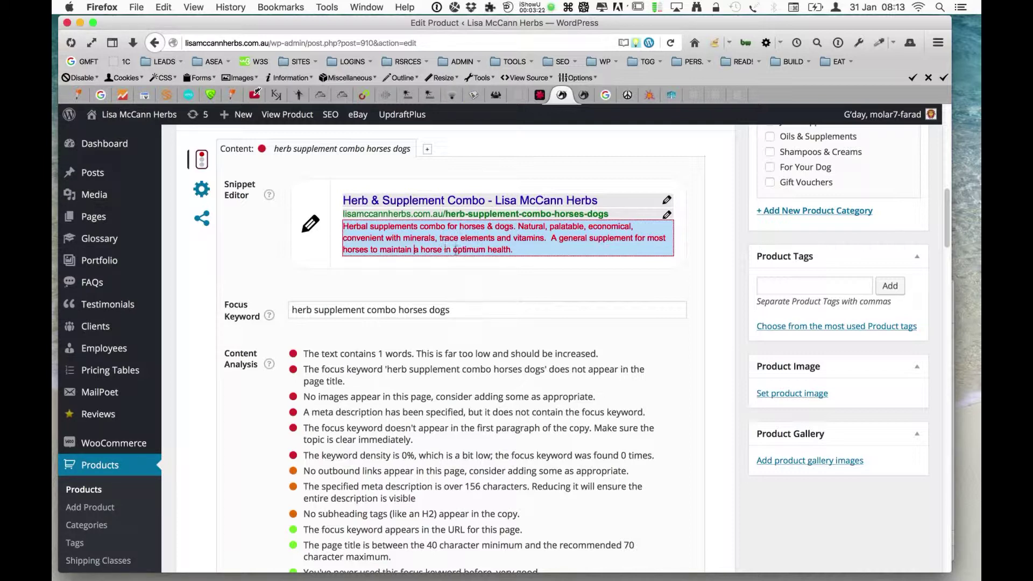
left_click(261, 246)
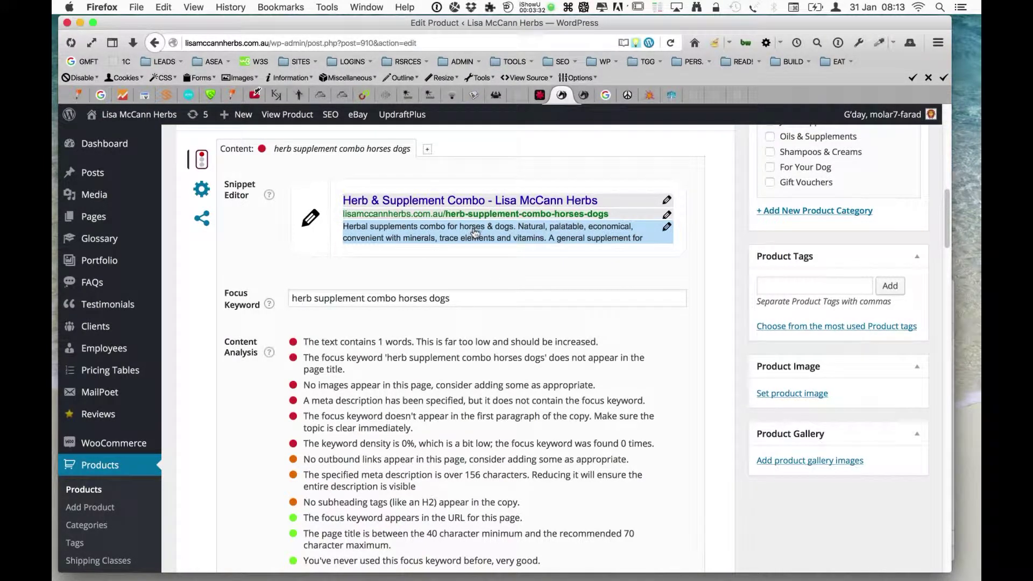
Update the product to save the shortened meta description
scroll(736, 333, "up", 2)
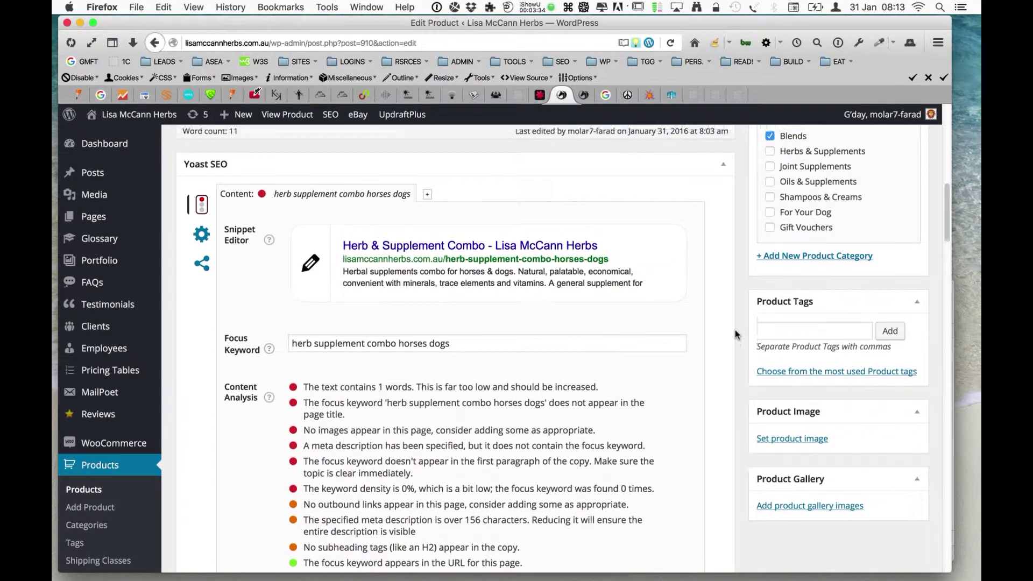
scroll(735, 334, "up", 5)
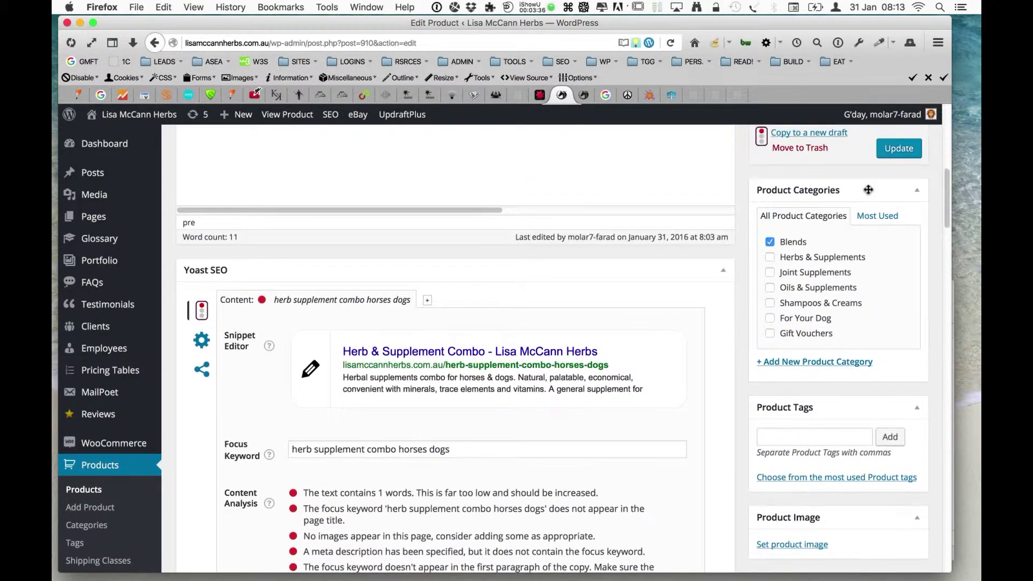
scroll(868, 190, "up", 1)
left_click(898, 160)
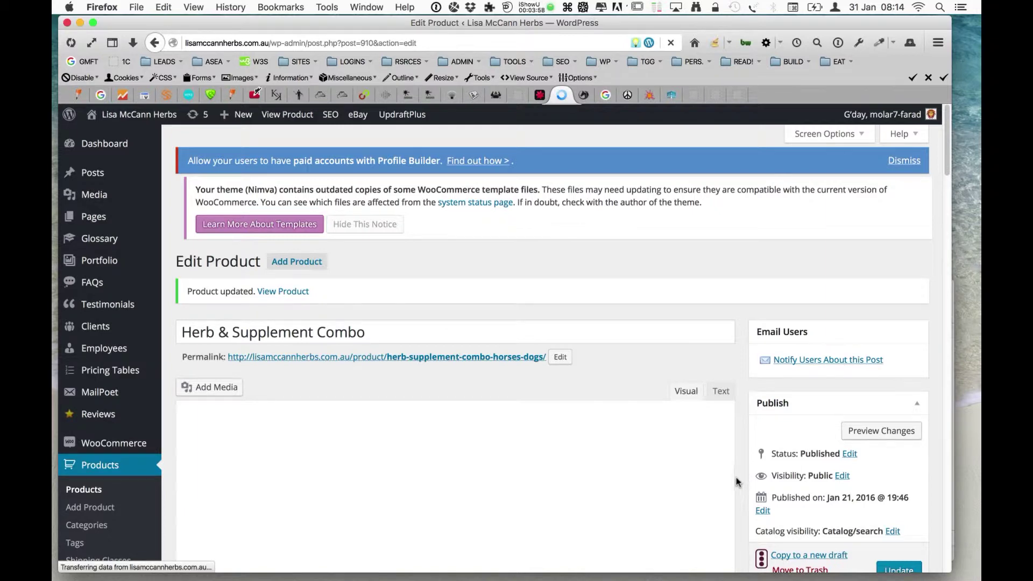
scroll(741, 482, "down", 2)
scroll(736, 484, "down", 1)
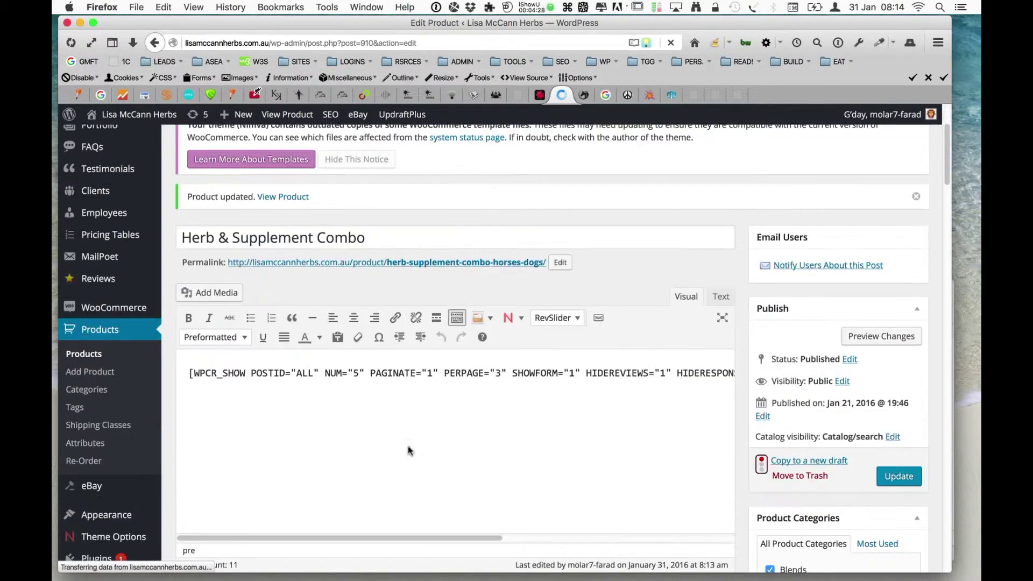
scroll(400, 436, "down", 5)
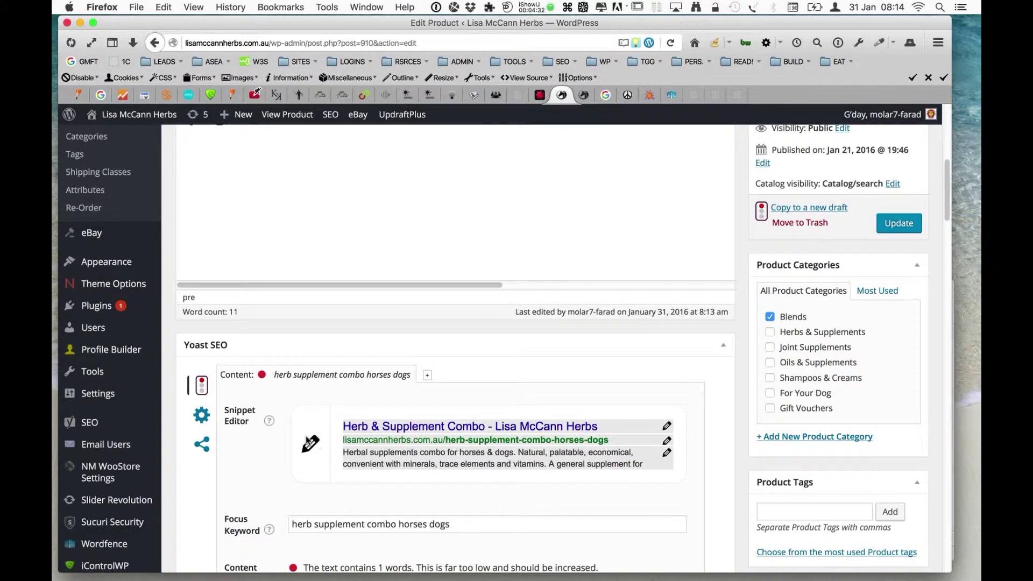
scroll(273, 511, "down", 3)
scroll(240, 386, "down", 4)
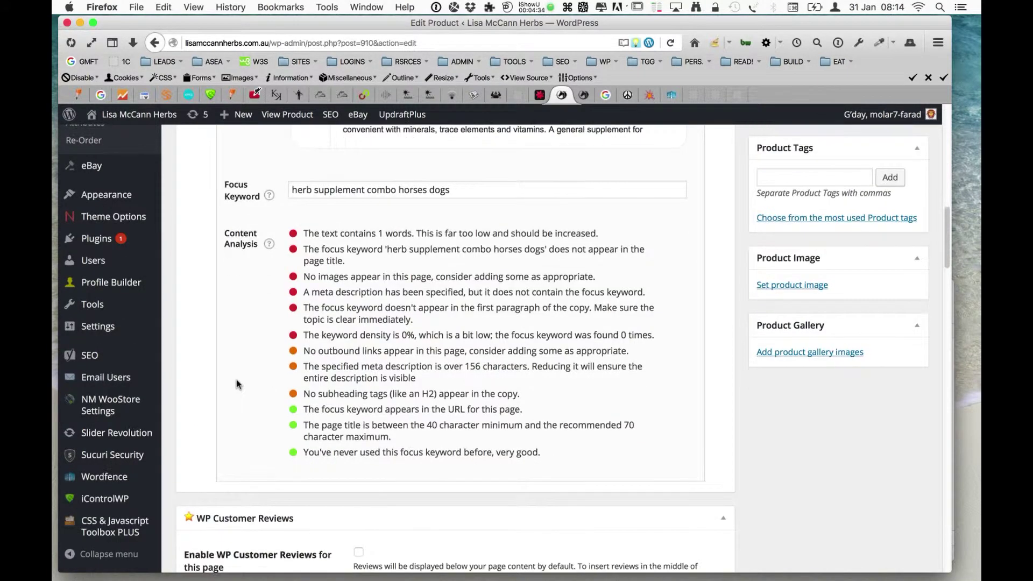
scroll(243, 388, "up", 2)
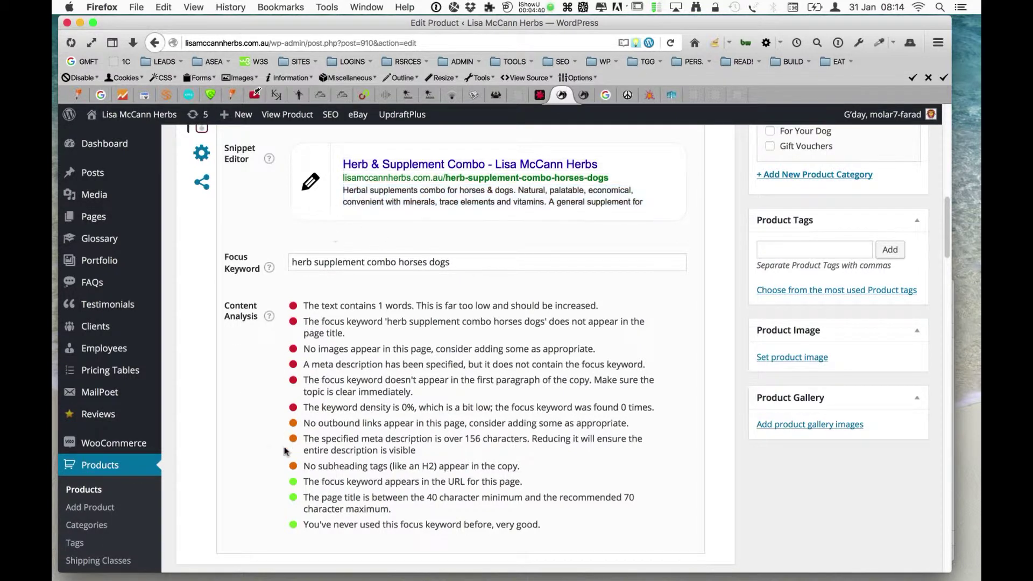
scroll(253, 446, "up", 3)
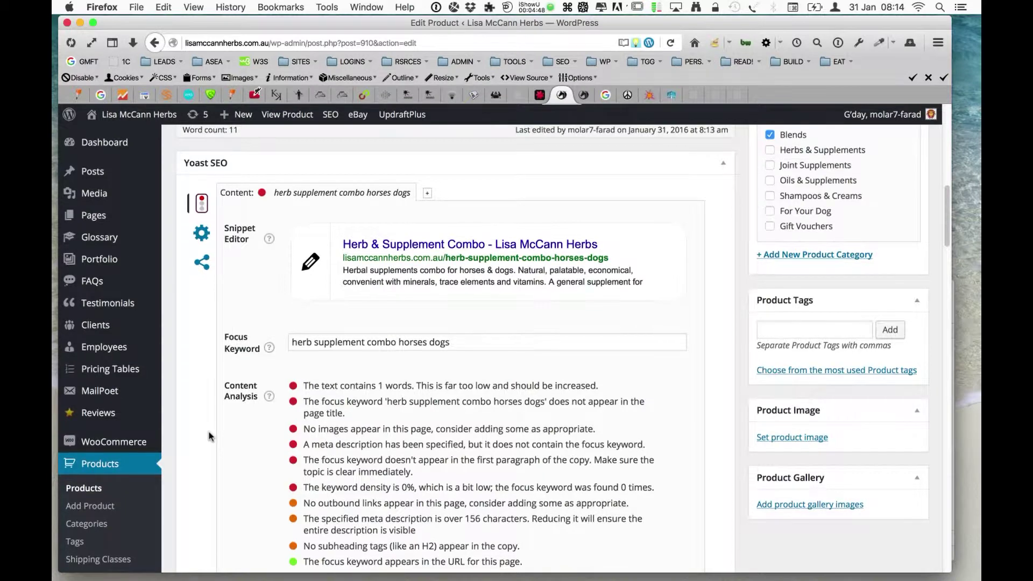
scroll(211, 436, "down", 1)
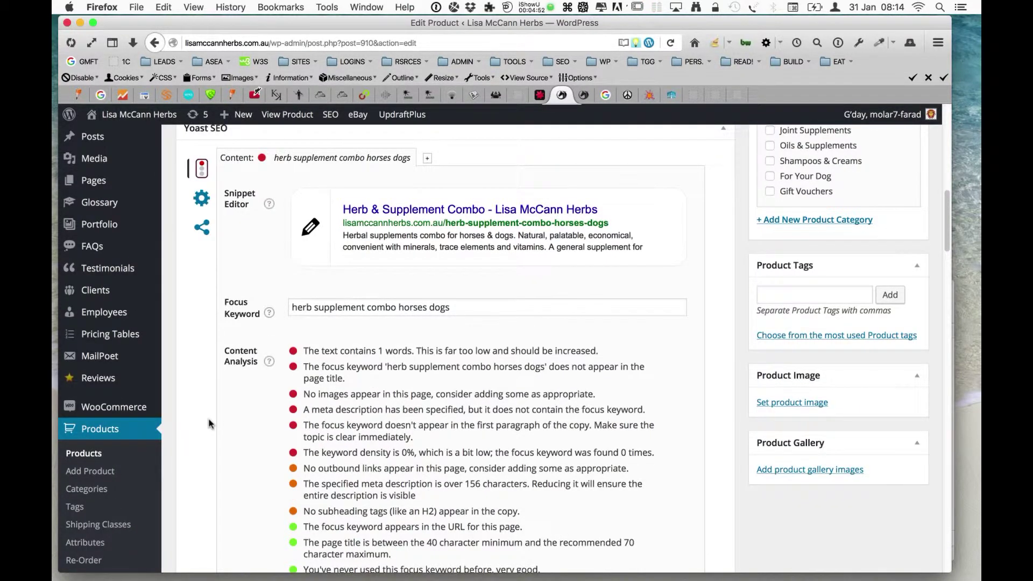
scroll(208, 424, "up", 1)
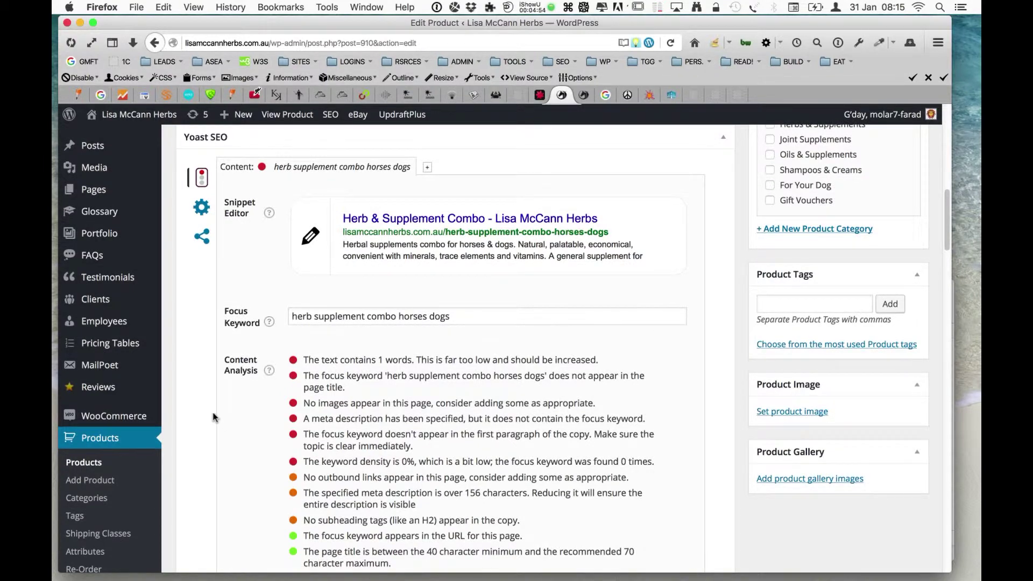
scroll(214, 417, "down", 5)
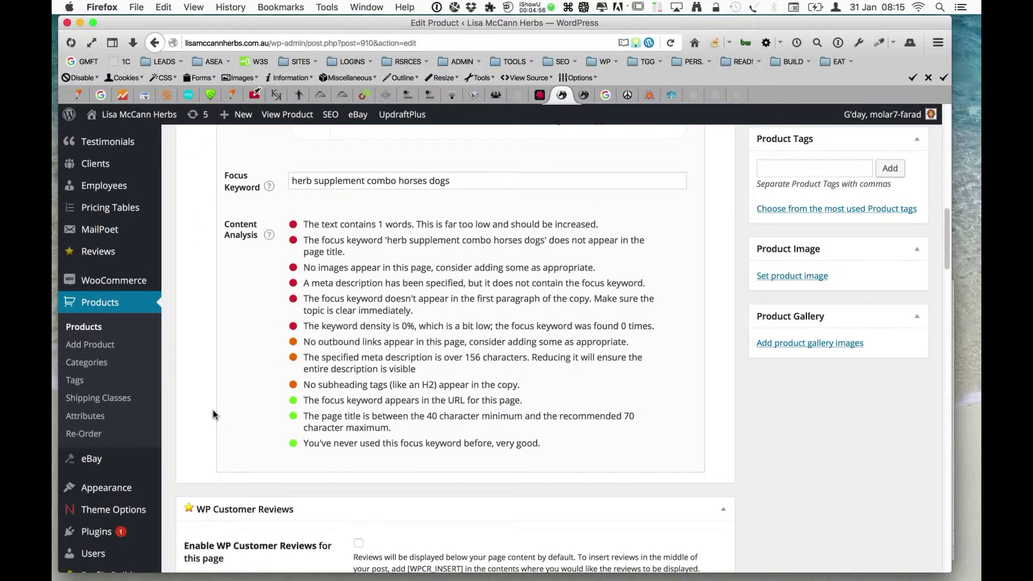
scroll(212, 414, "up", 2)
scroll(217, 414, "up", 2)
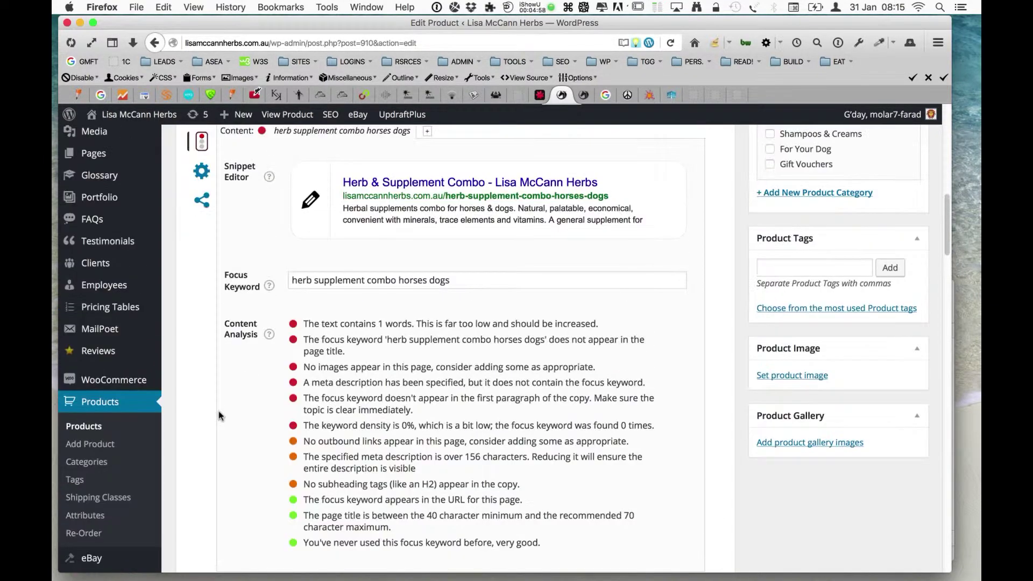
scroll(242, 365, "up", 3)
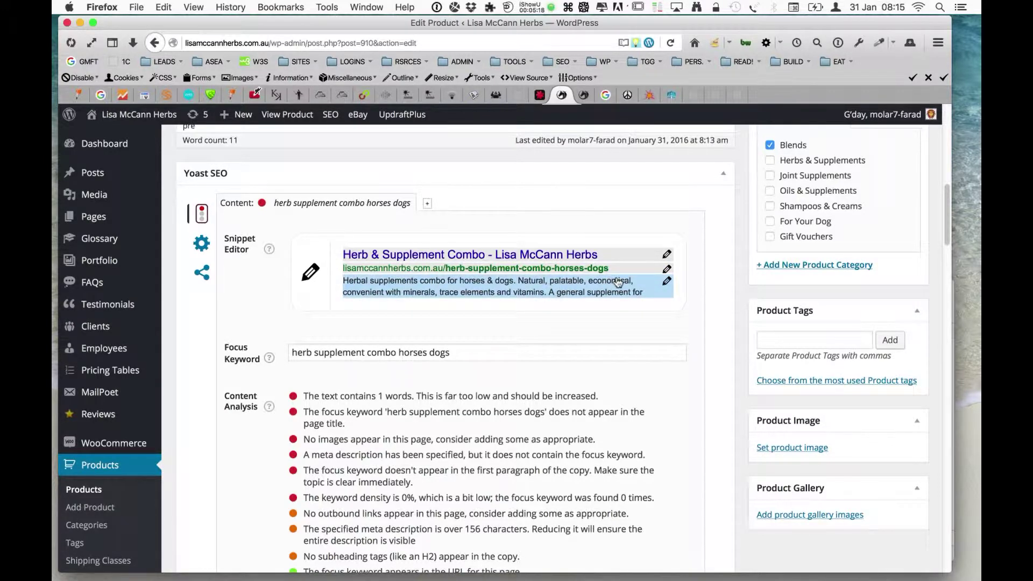
Delete 'convenient' so the meta description reads 'economical, with minerals, trace elements and vitamins.'
left_click(378, 292)
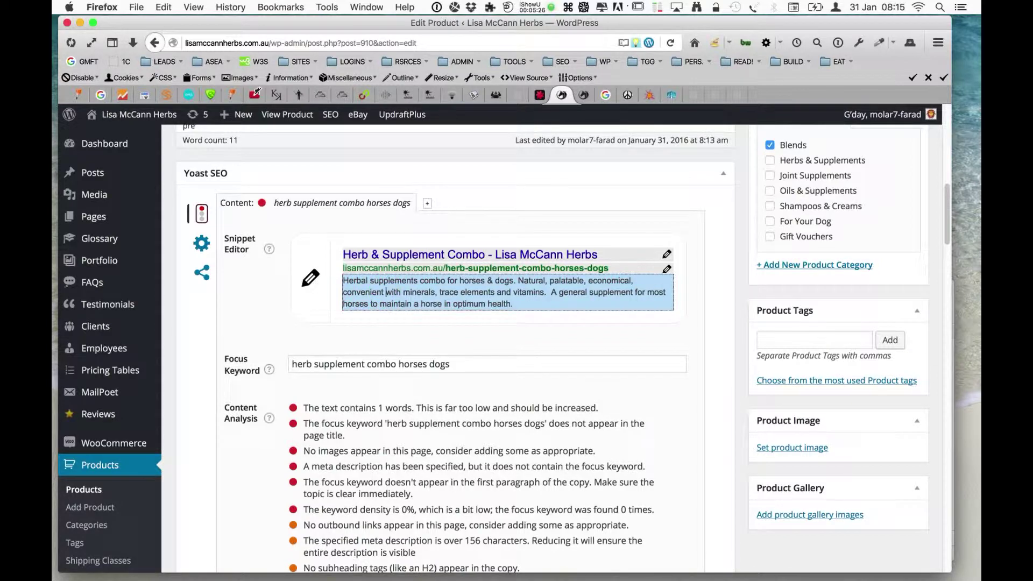
key("BackSpace")
key("BackSpace")
key("BackSpace")
key("BackSpace")
key("BackSpace")
key("BackSpace")
key("BackSpace")
key("BackSpace")
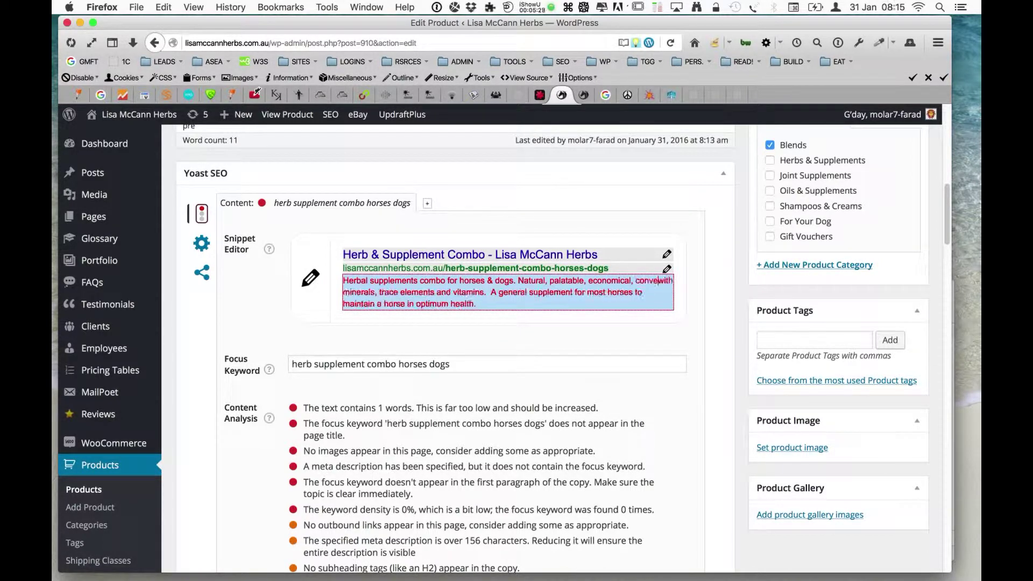
key("BackSpace")
key("BackSpace")
left_click(263, 299)
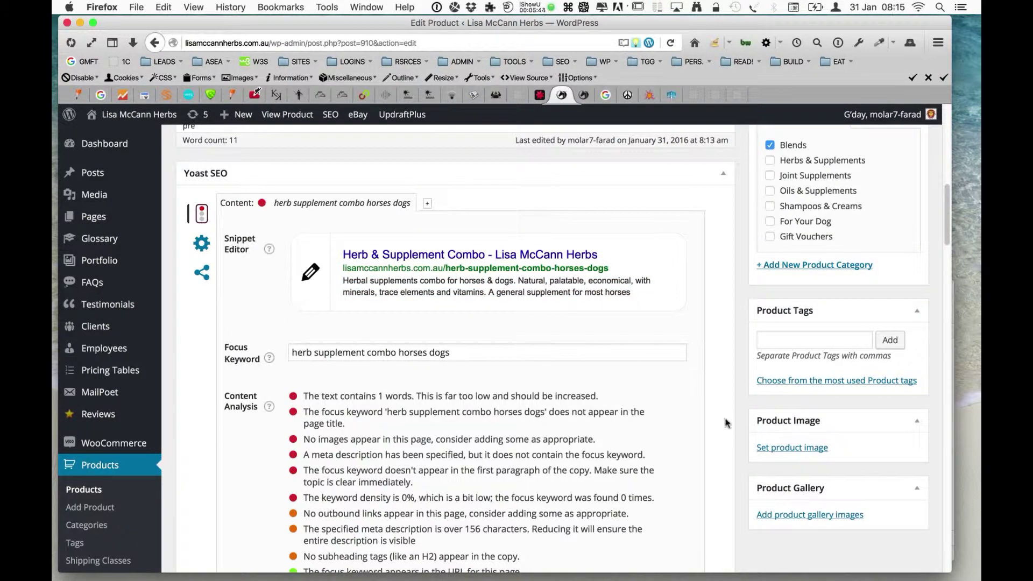
Update the product again to store the trimmed meta description
scroll(728, 421, "up", 3)
scroll(785, 282, "up", 1)
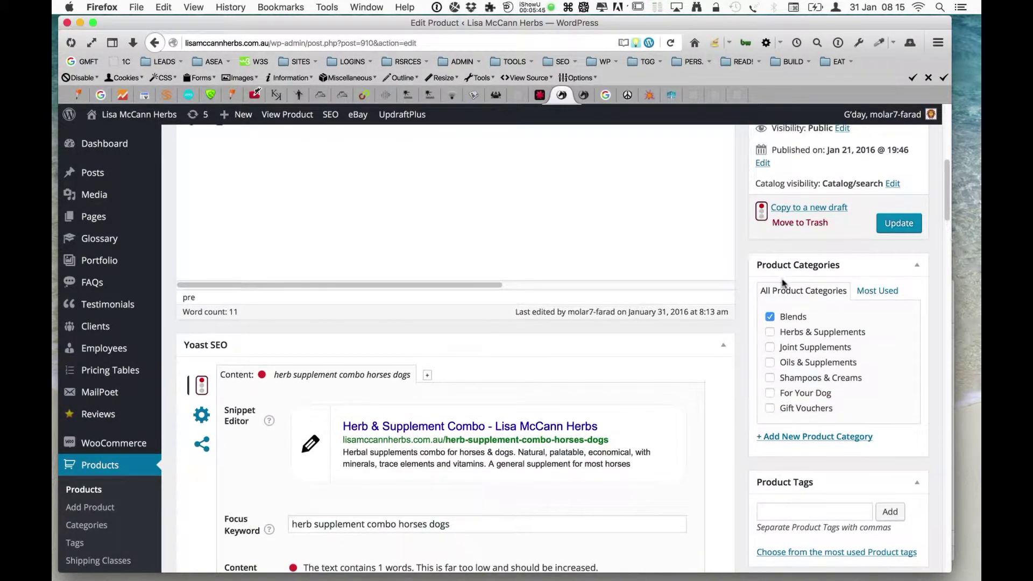
left_click(900, 223)
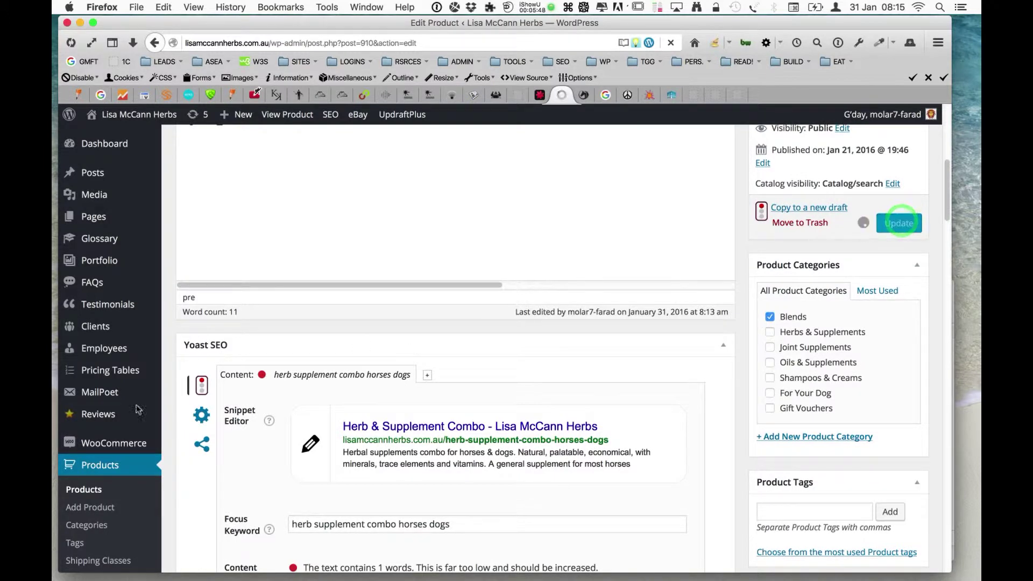